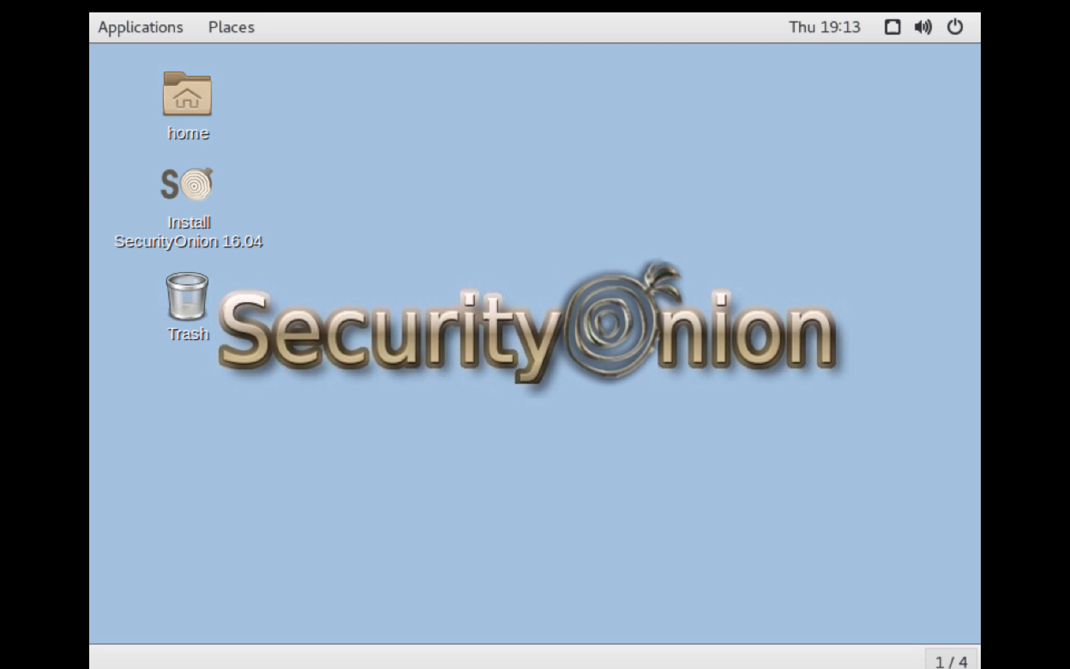
# - Launch the SecurityOnion 16.04 installer in English with 'Download updates while installing' enabled
pyautogui.click(187, 186)
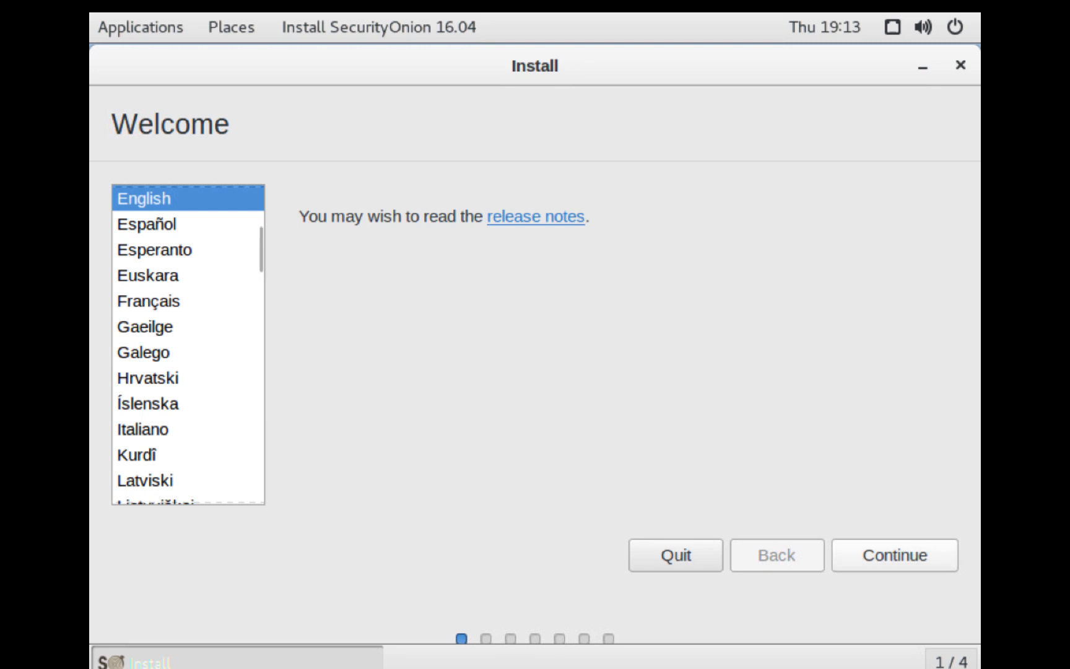
pyautogui.click(895, 554)
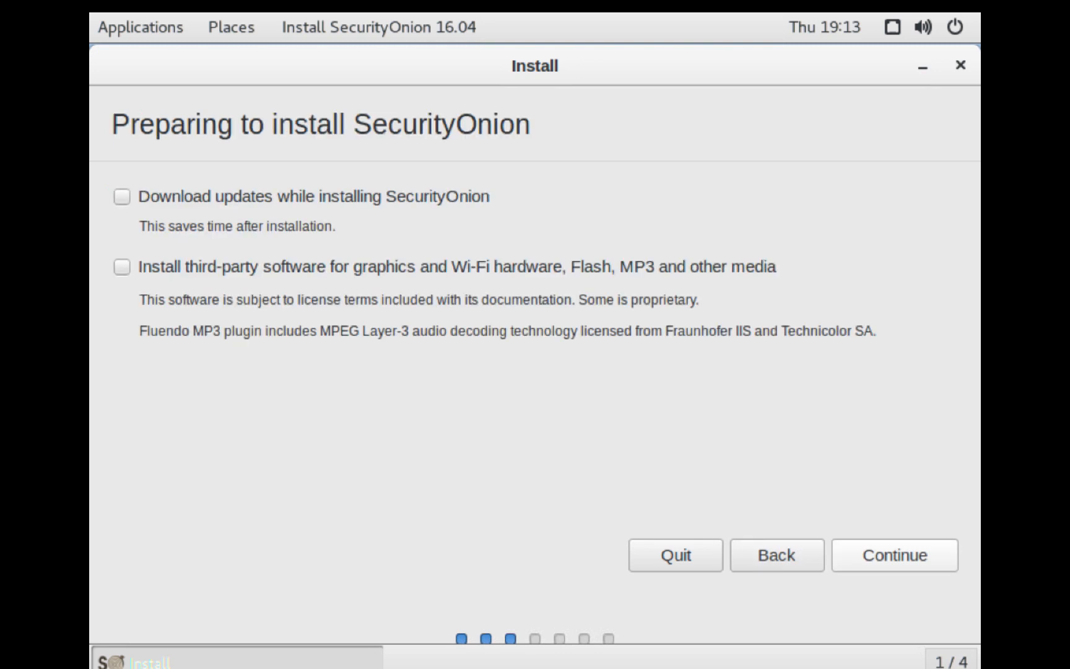
pyautogui.click(122, 197)
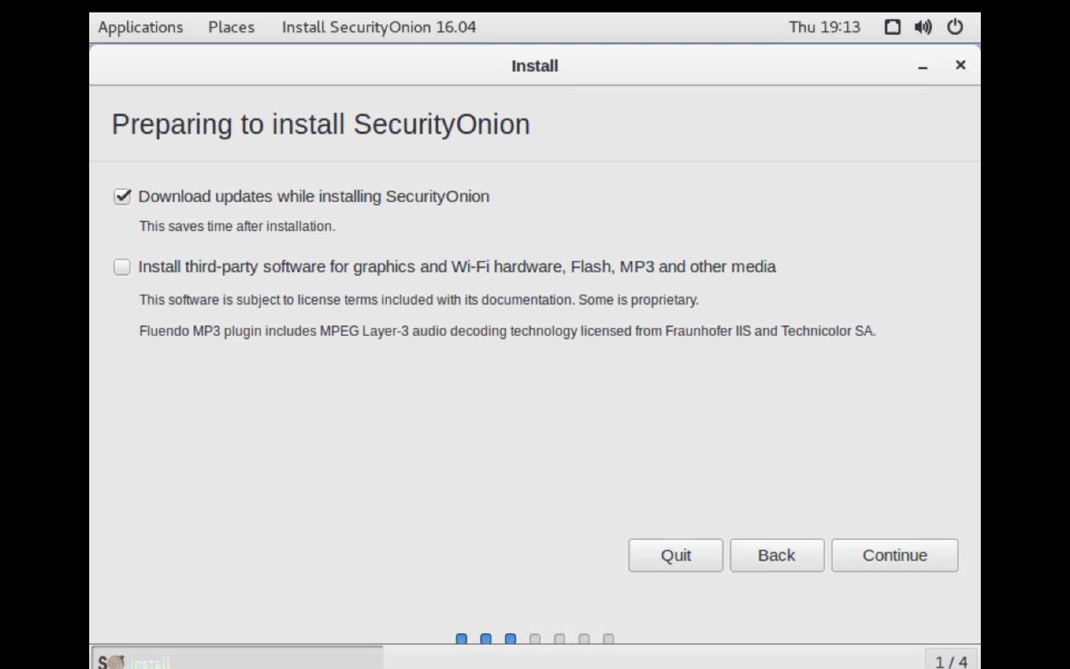
pyautogui.click(895, 555)
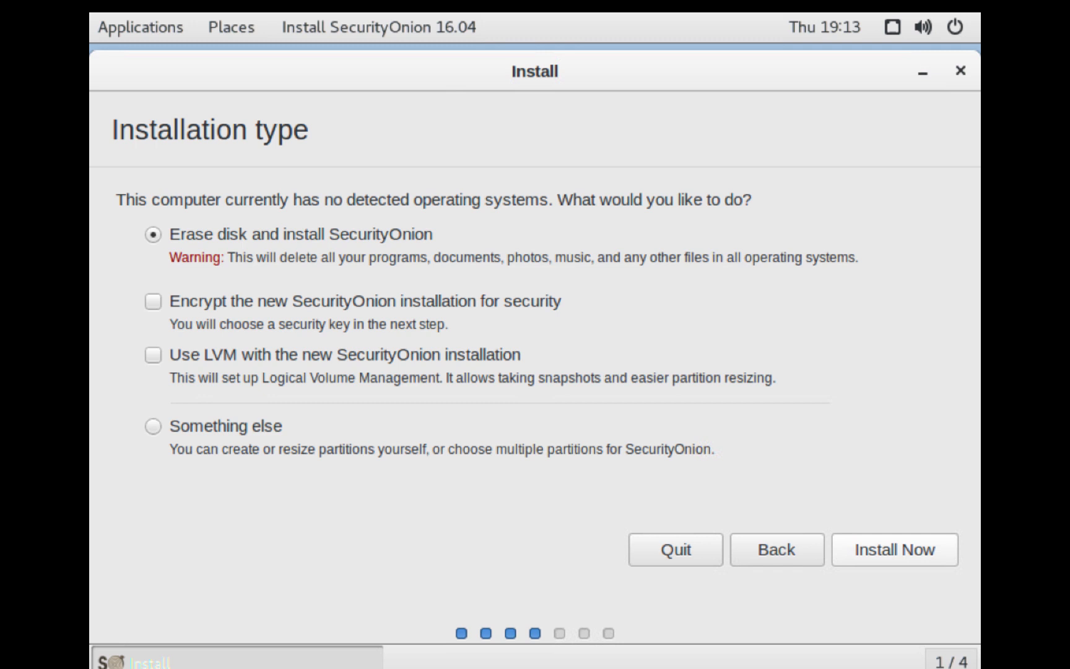
# - Install with the whole disk erased and confirm writing the ext4 and swap partition changes
pyautogui.click(895, 550)
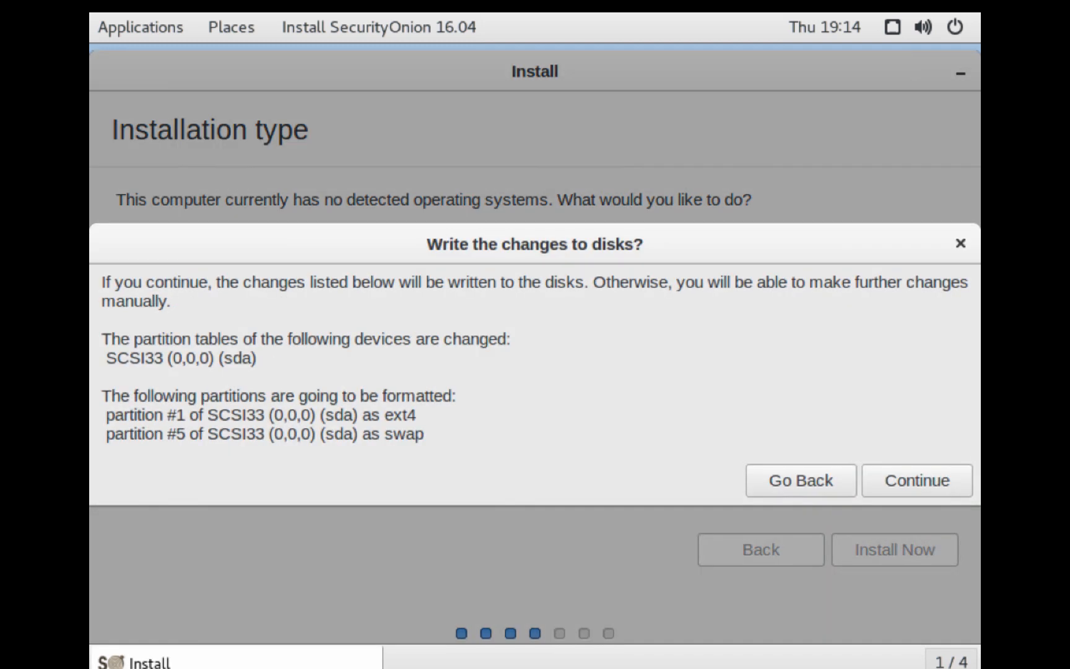
pyautogui.click(916, 480)
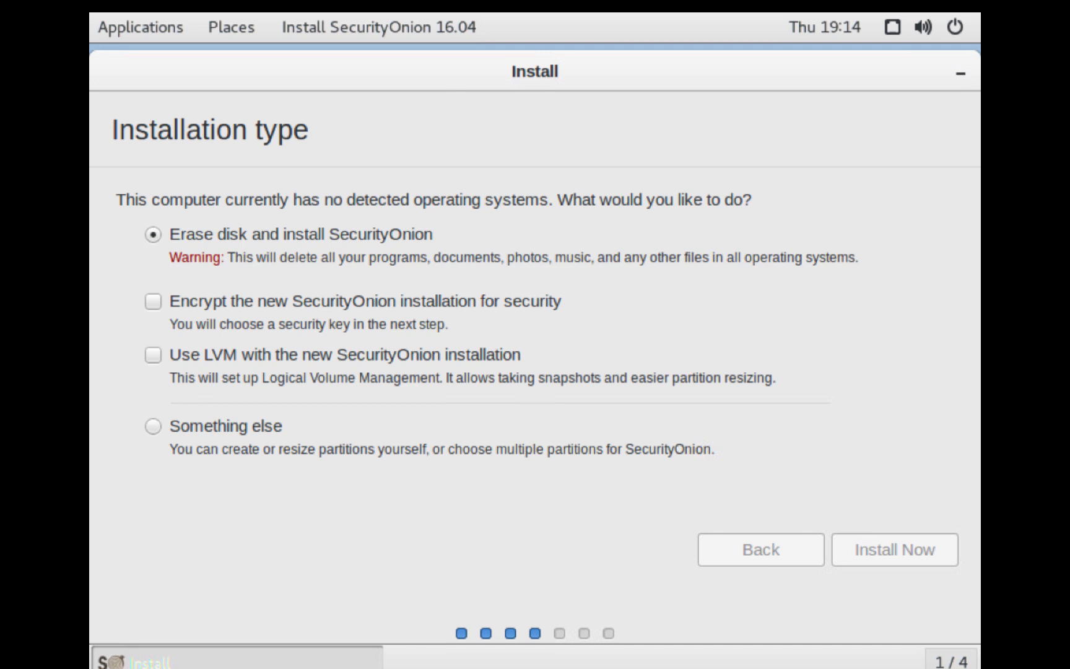
pyautogui.moveTo(725, 649)
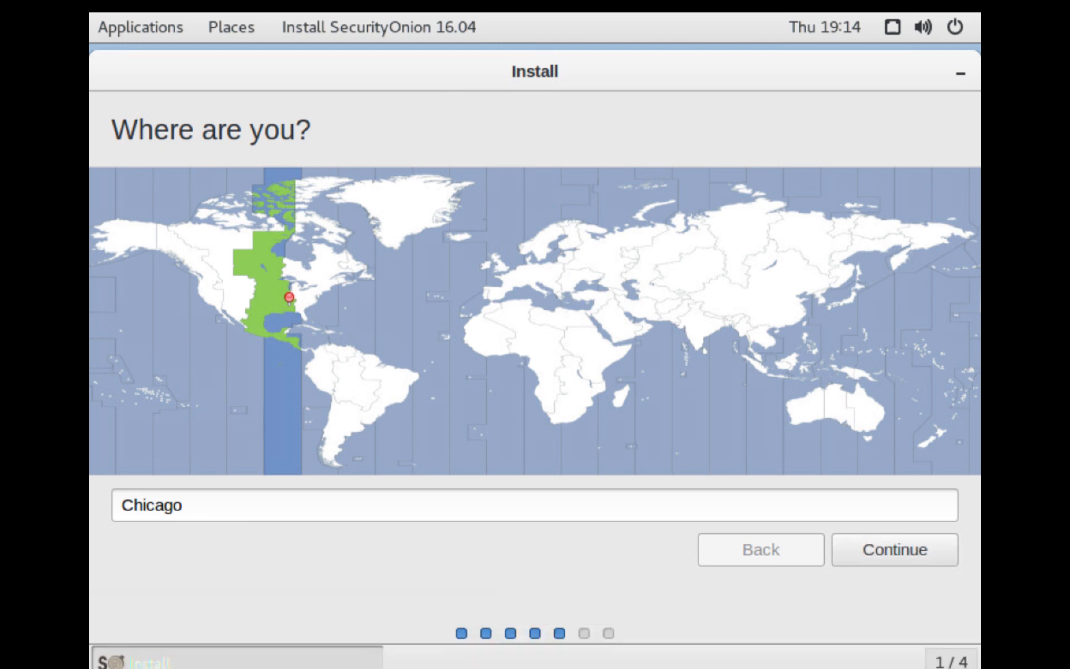
# - Set the timezone location to Regina and keep the English (US) keyboard layout
pyautogui.click(221, 242)
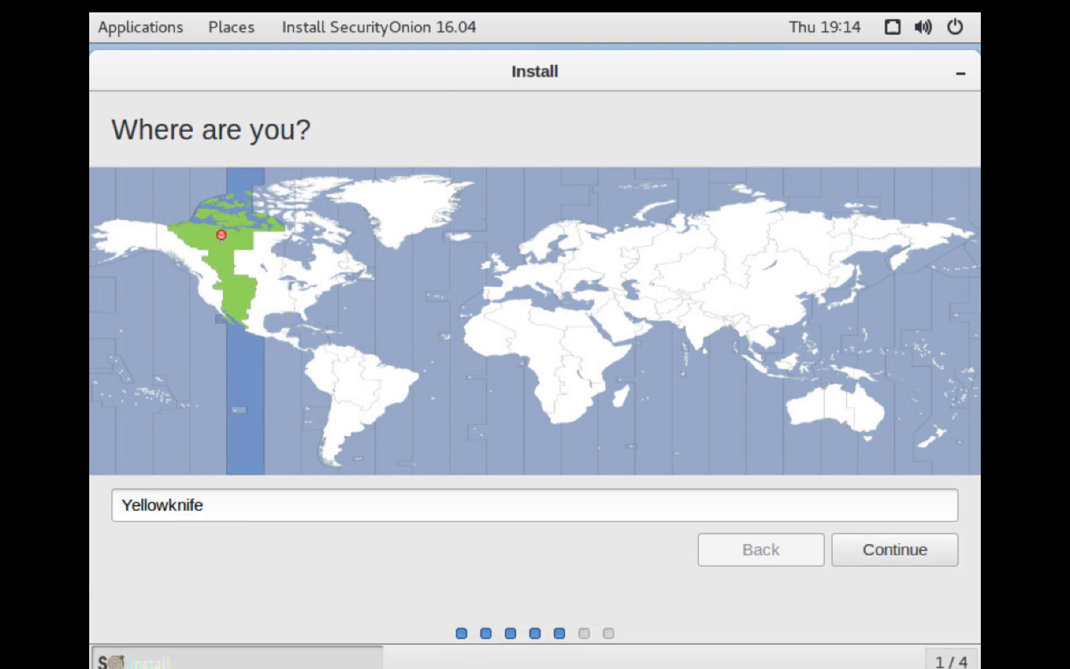
pyautogui.click(242, 265)
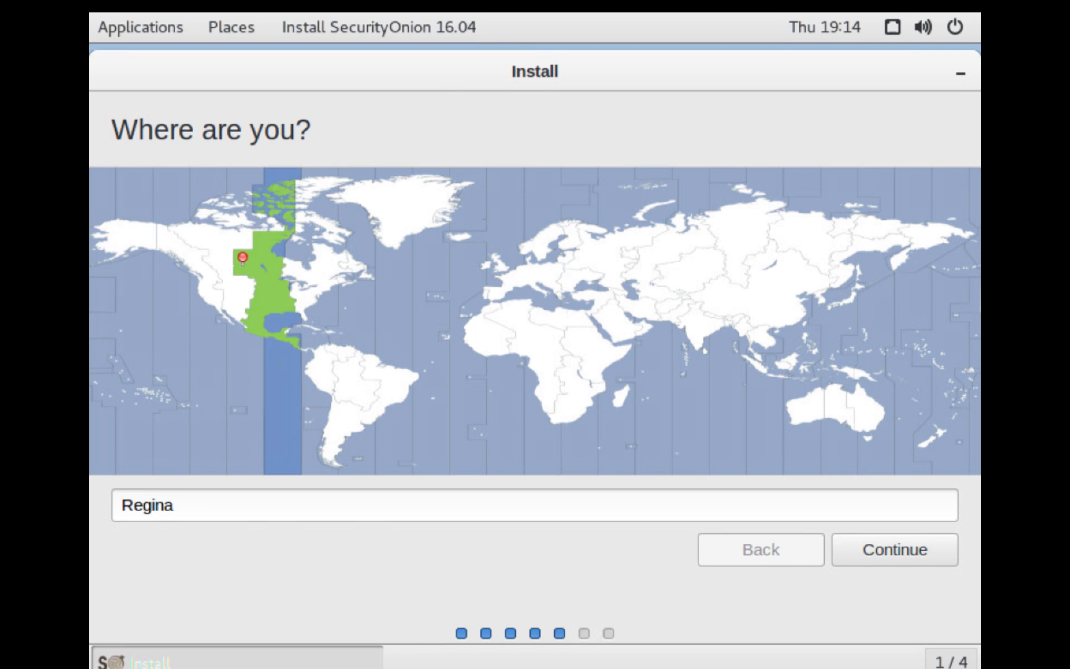
pyautogui.click(894, 550)
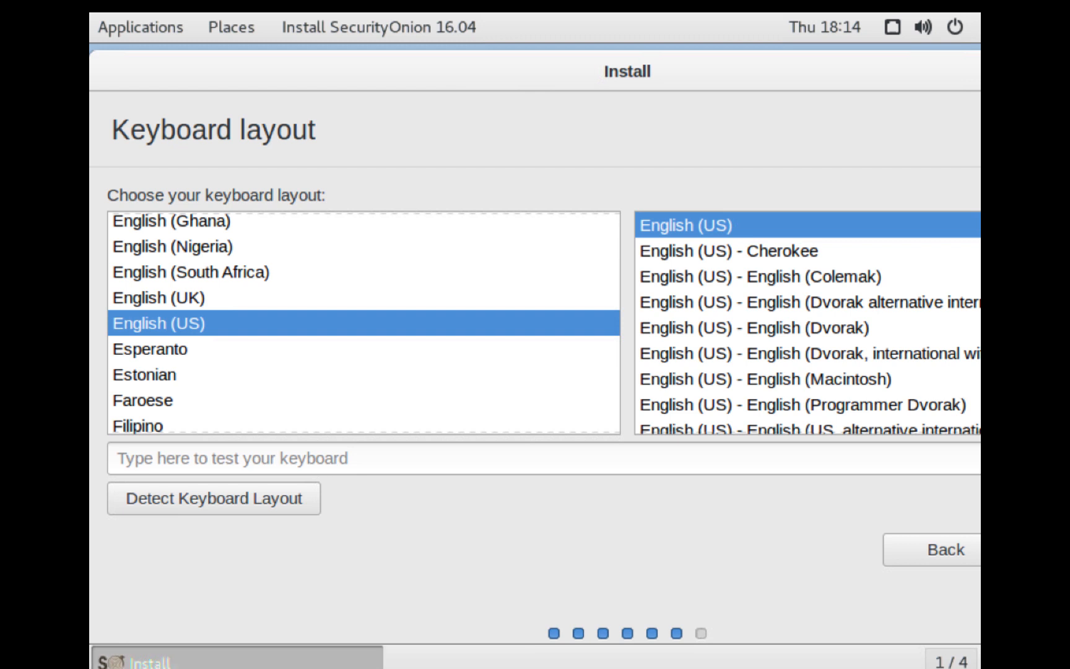
pyautogui.moveTo(675, 649)
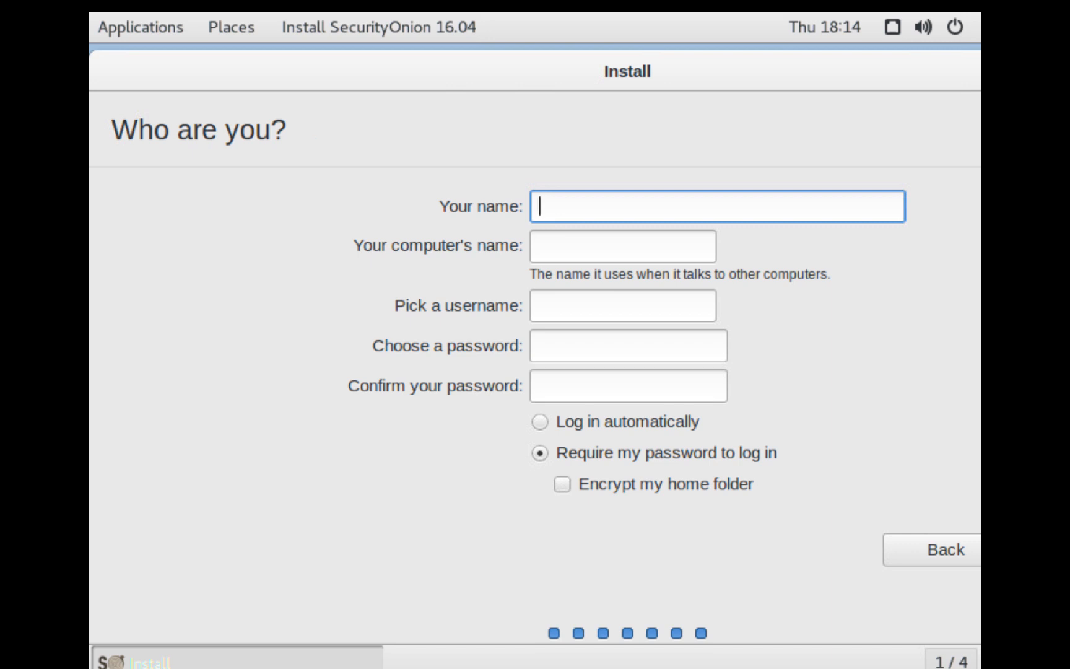
# - Enter the user's full name, computer name 'SecurityOnion', and the account username
pyautogui.write('l')
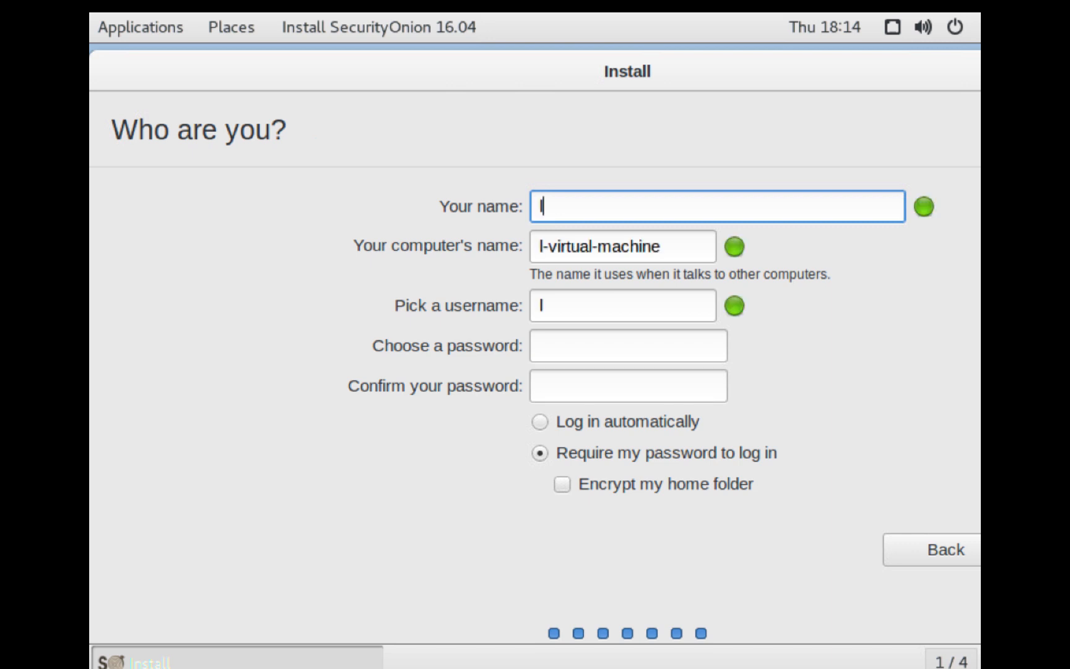
pyautogui.write('ahistic')
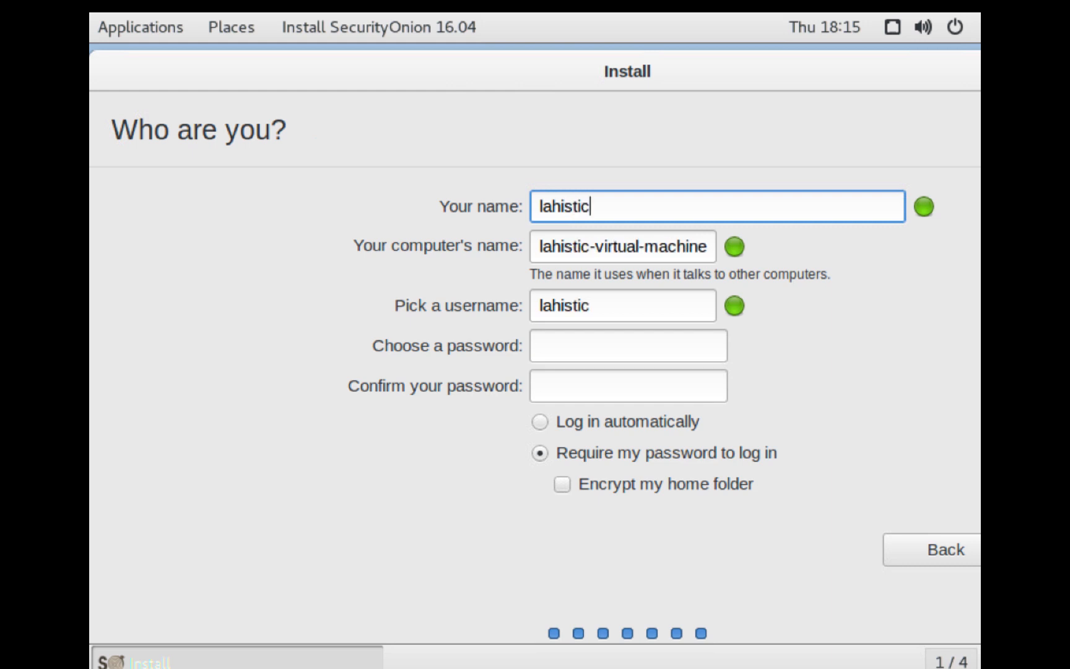
pyautogui.press('Tab')
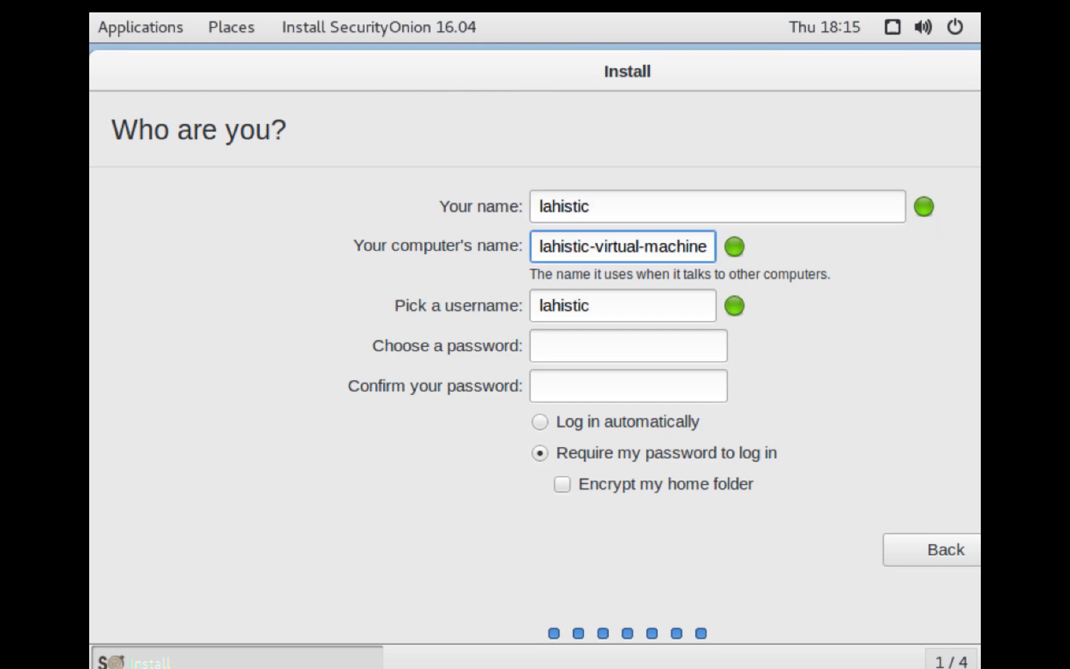
pyautogui.press('BackSpace')
pyautogui.press('BackSpace')
pyautogui.press('BackSpace')
pyautogui.press('BackSpace')
pyautogui.press('BackSpace')
pyautogui.press('BackSpace')
pyautogui.press('BackSpace')
pyautogui.press('BackSpace')
pyautogui.press('BackSpace')
pyautogui.press('BackSpace')
pyautogui.press('BackSpace')
pyautogui.press('BackSpace')
pyautogui.press('BackSpace')
pyautogui.press('BackSpace')
pyautogui.press('BackSpace')
pyautogui.press('BackSpace')
pyautogui.press('BackSpace')
pyautogui.press('BackSpace')
pyautogui.press('BackSpace')
pyautogui.press('BackSpace')
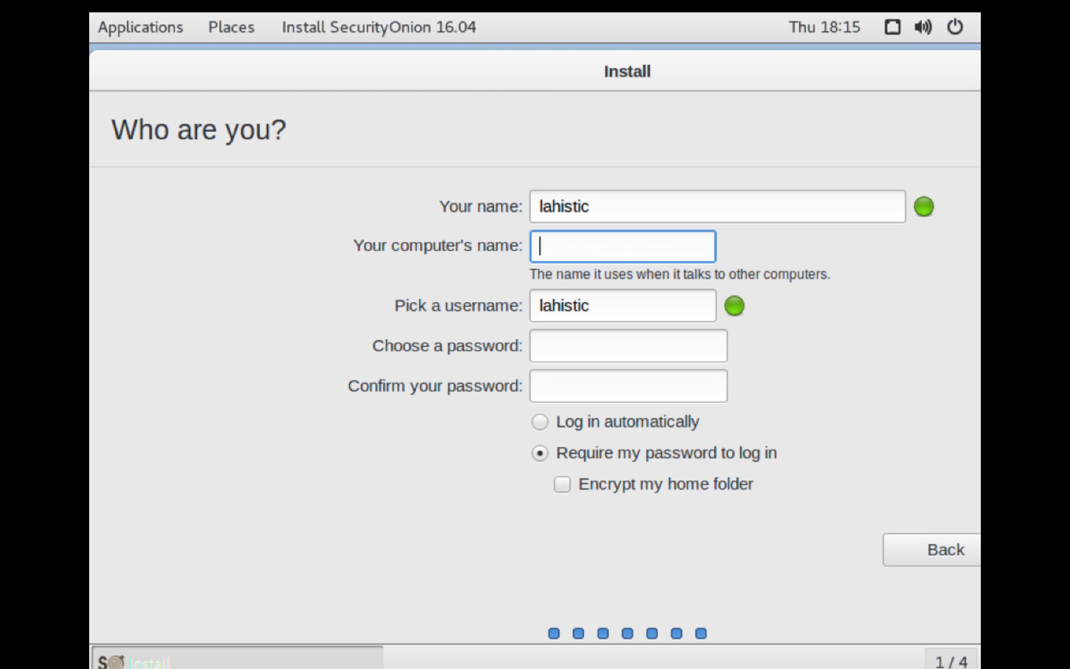
pyautogui.write('Securi')
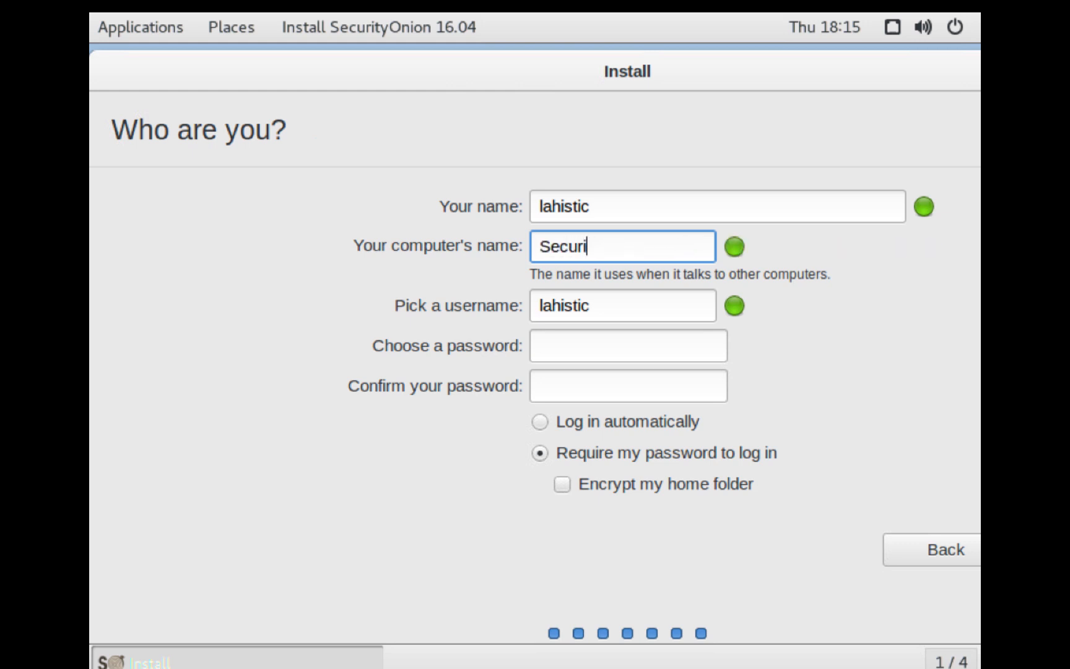
pyautogui.write('tyOnion')
pyautogui.click(589, 305)
pyautogui.press('BackSpace')
pyautogui.press('BackSpace')
pyautogui.press('BackSpace')
pyautogui.press('BackSpace')
pyautogui.press('BackSpace')
pyautogui.press('BackSpace')
pyautogui.press('BackSpace')
pyautogui.press('BackSpace')
pyautogui.write('lmakonem')
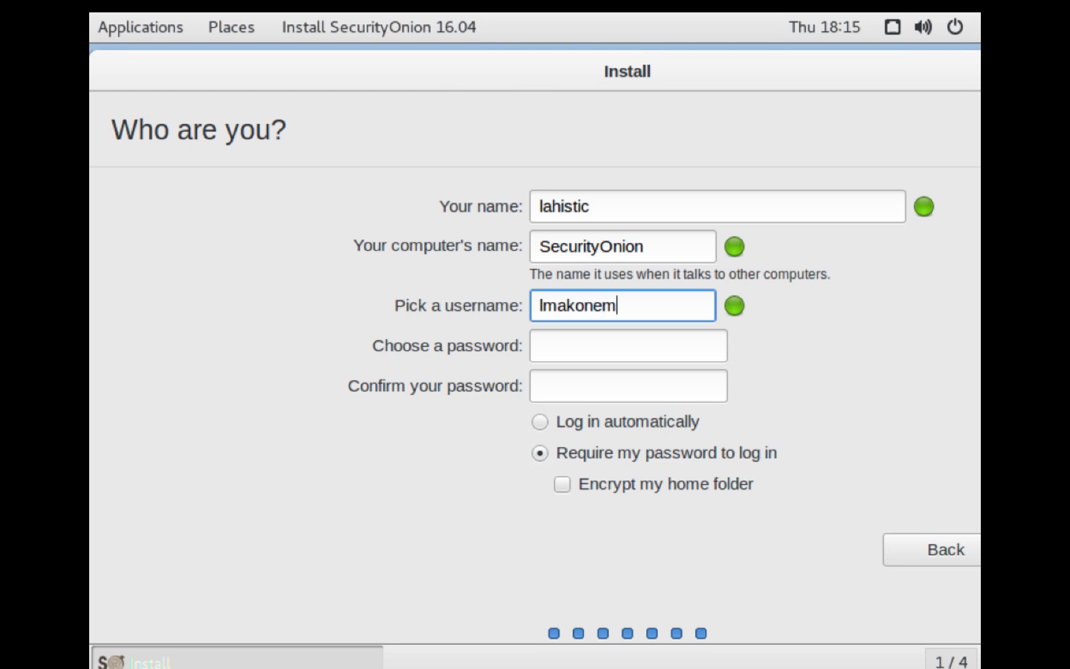
# - Enter and confirm the account password, then start the installation
pyautogui.click(628, 346)
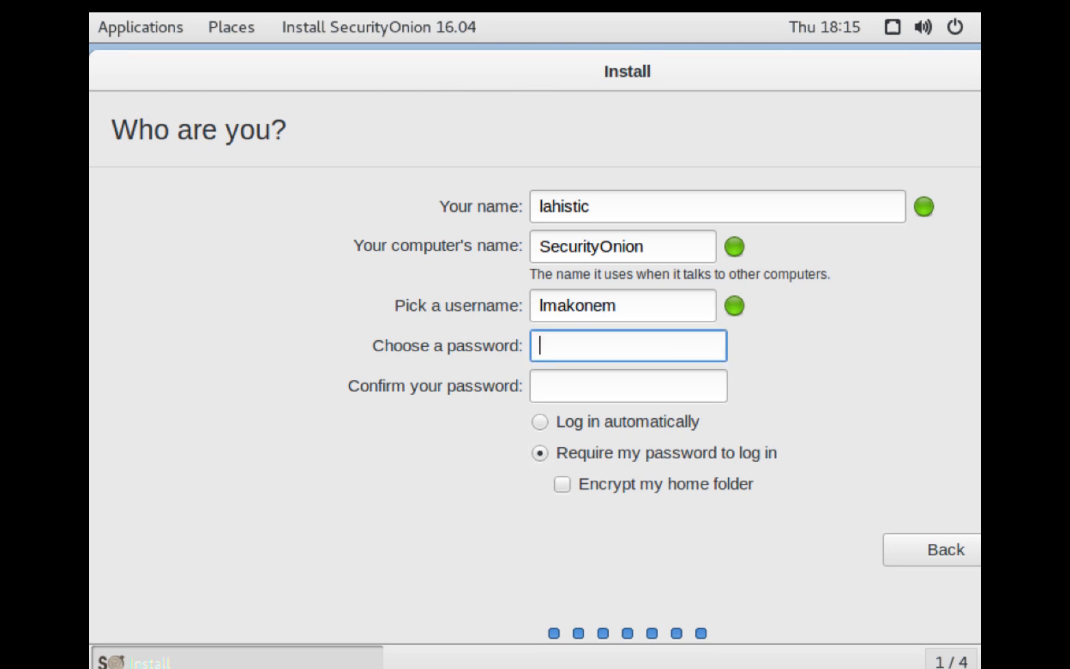
pyautogui.write('••••••••••••')
pyautogui.click(628, 385)
pyautogui.press('capslock')
pyautogui.write('•')
pyautogui.press('capslock')
pyautogui.write('•••••••••••')
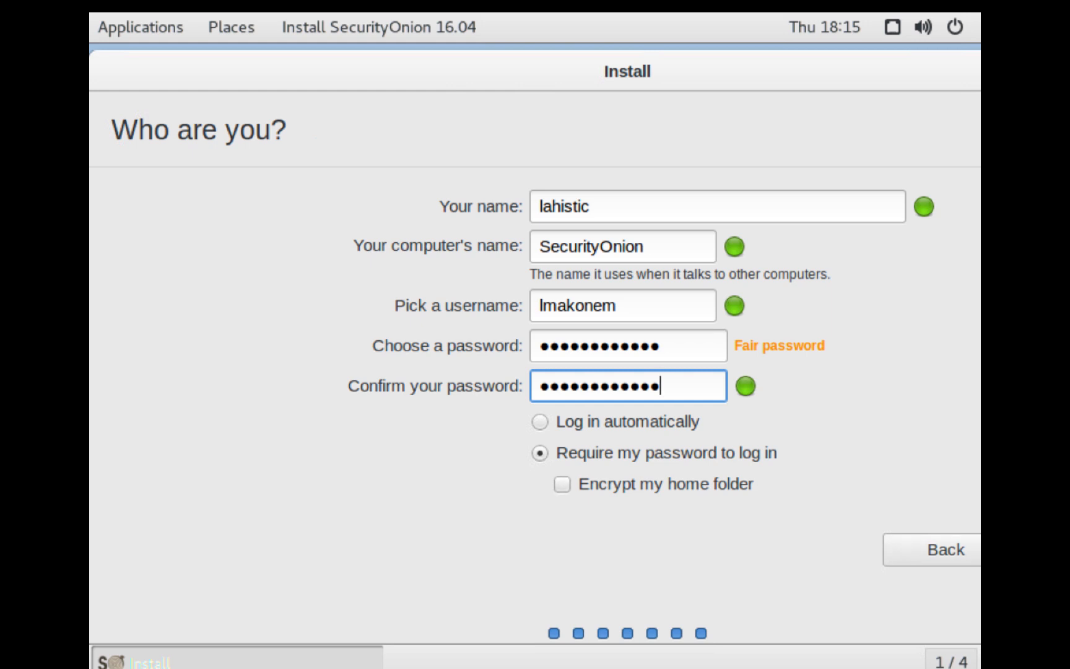
pyautogui.press('Return')
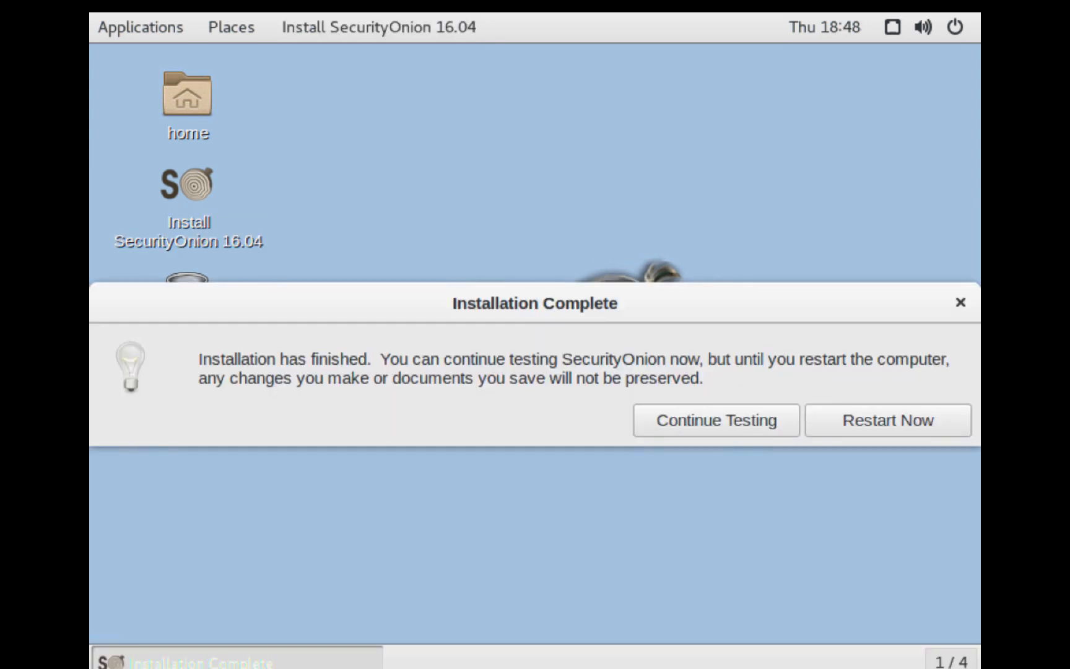
# - Restart the computer into the newly installed Security Onion system
pyautogui.click(867, 415)
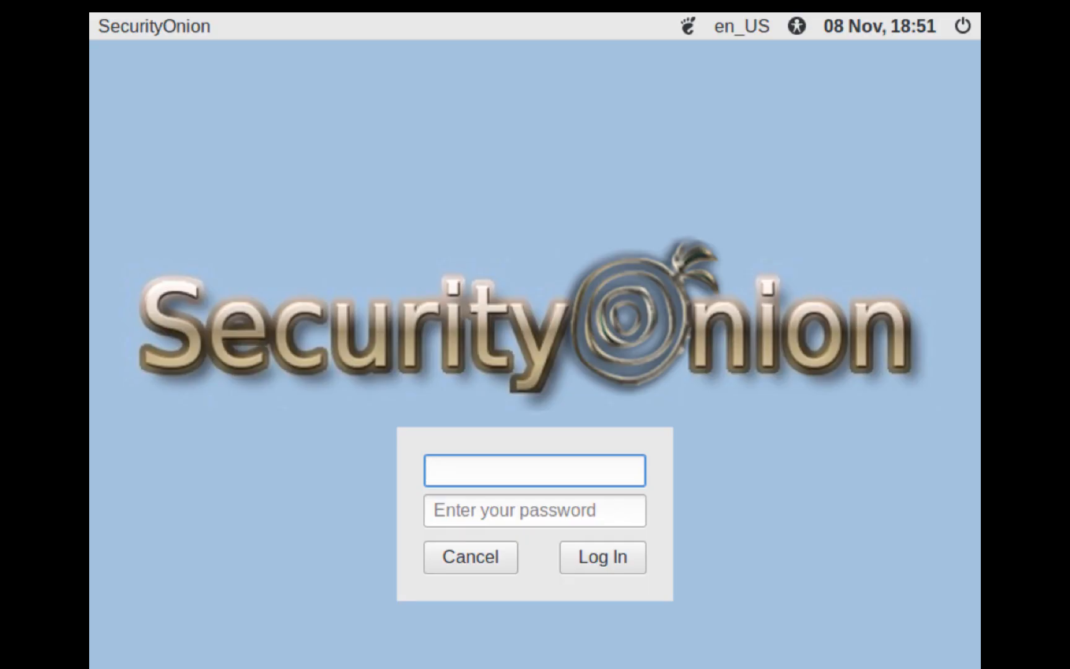
# - Log in with the account username and password, then launch Setup from the desktop
pyautogui.write('Imakonem')
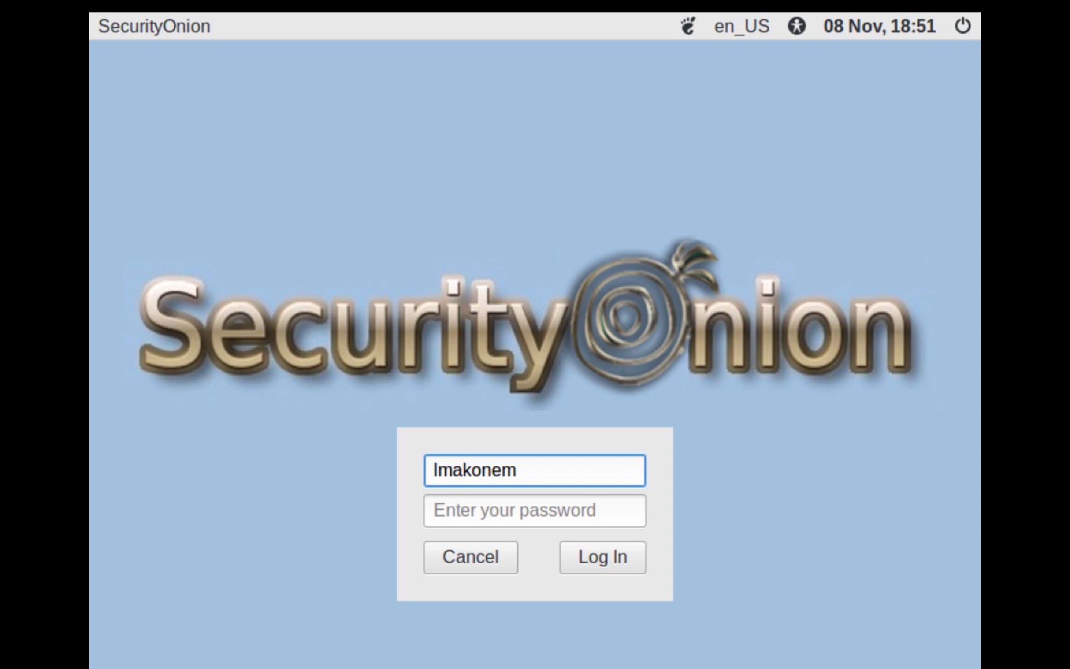
pyautogui.press('Tab')
pyautogui.write('•••••••••••••')
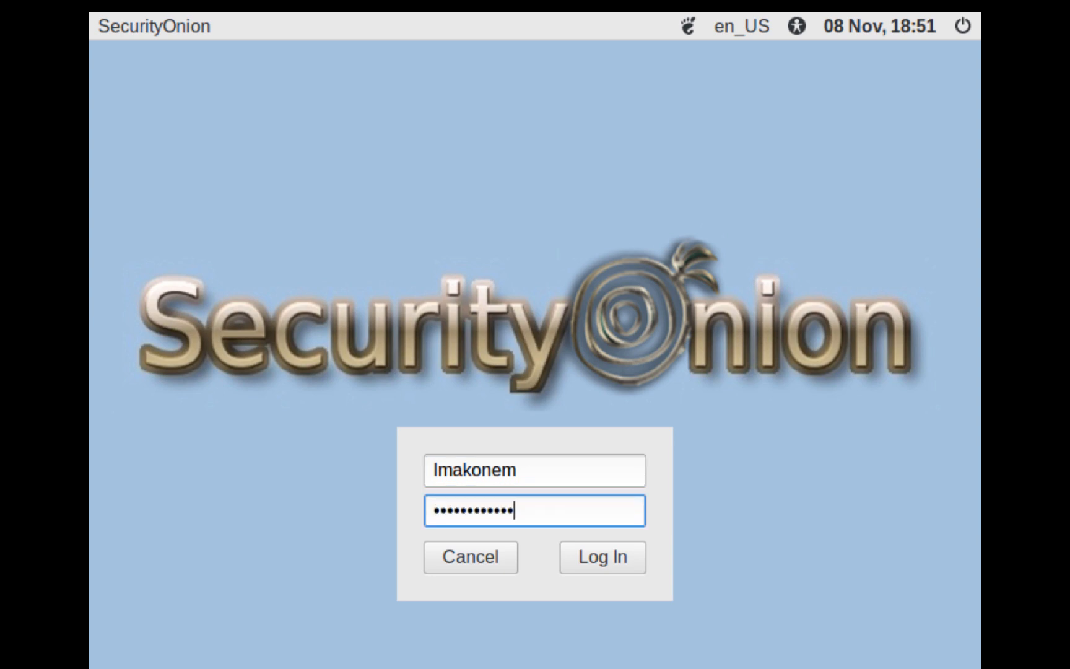
pyautogui.press('Return')
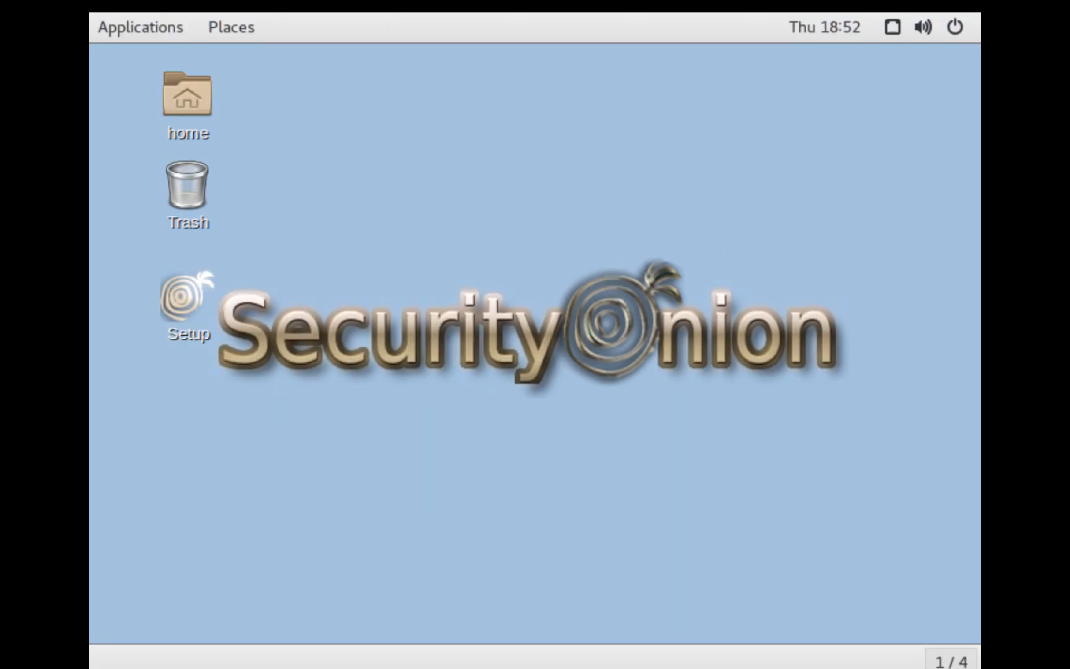
pyautogui.doubleClick(187, 297)
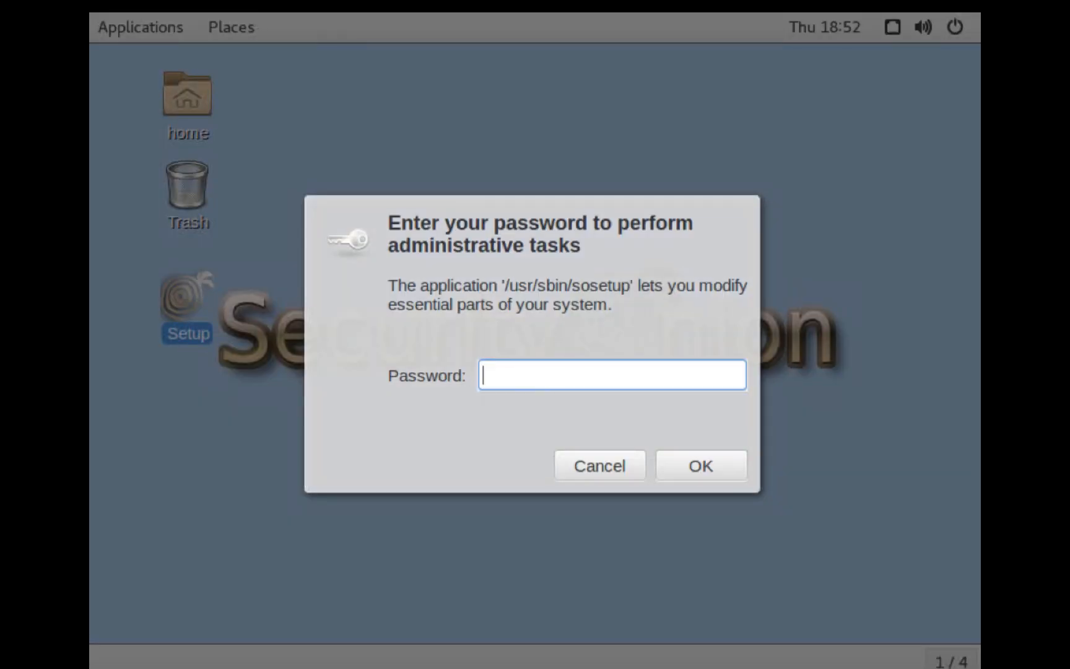
# - Authorize Setup with the admin password, continue the Elastic setup, and let it configure /etc/network/interfaces
pyautogui.press('capslock')
pyautogui.write('•')
pyautogui.press('capslock')
pyautogui.write('•••••••••••')
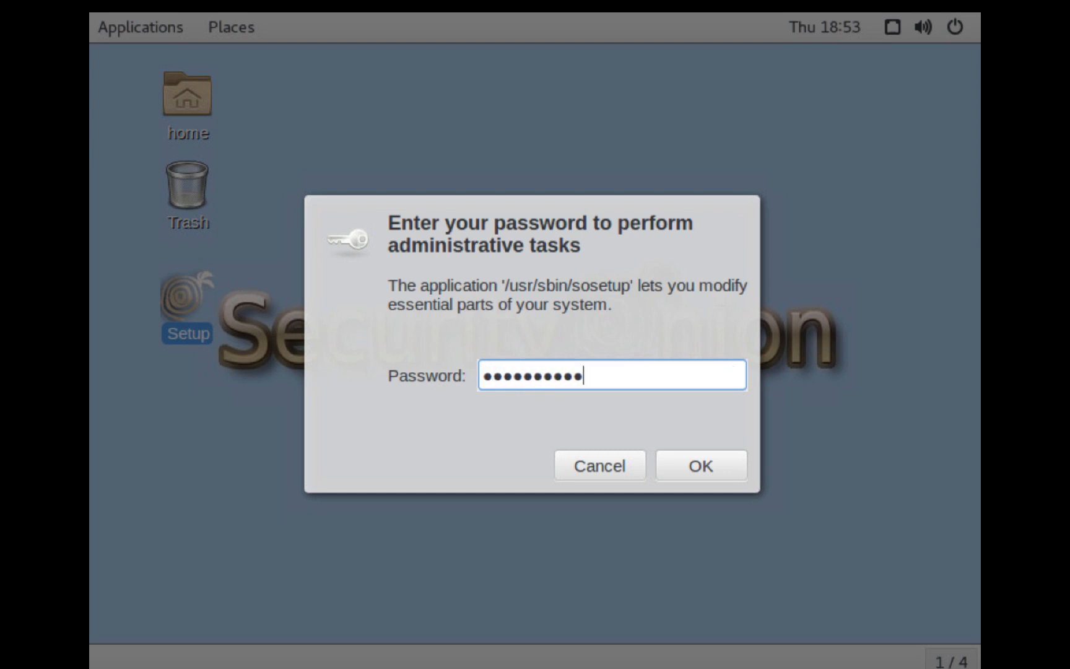
pyautogui.press('Return')
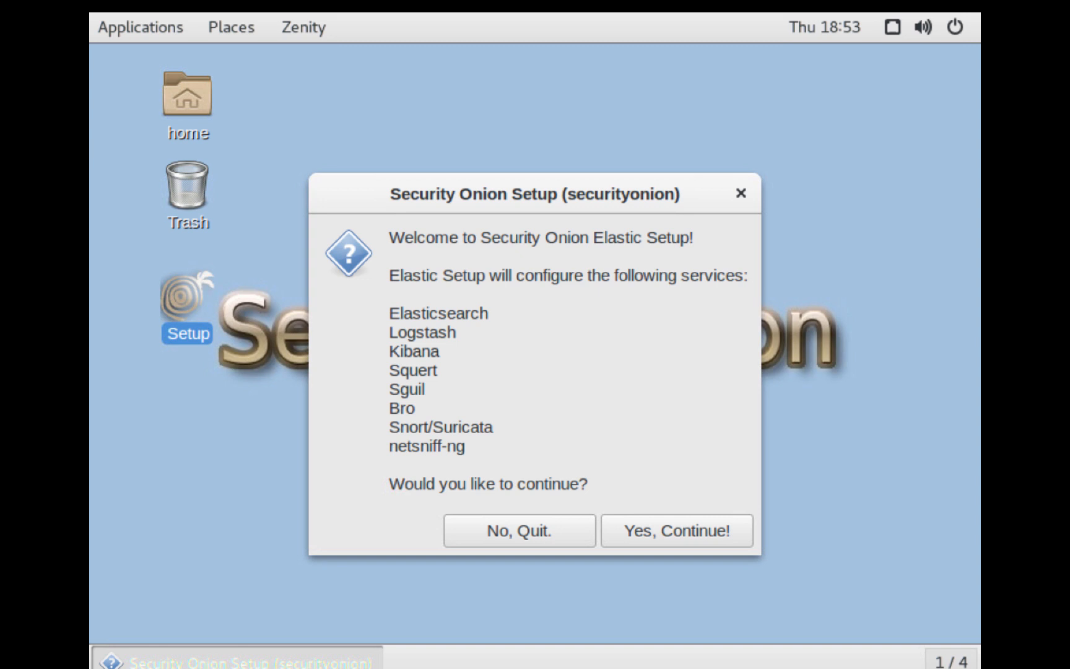
pyautogui.click(677, 531)
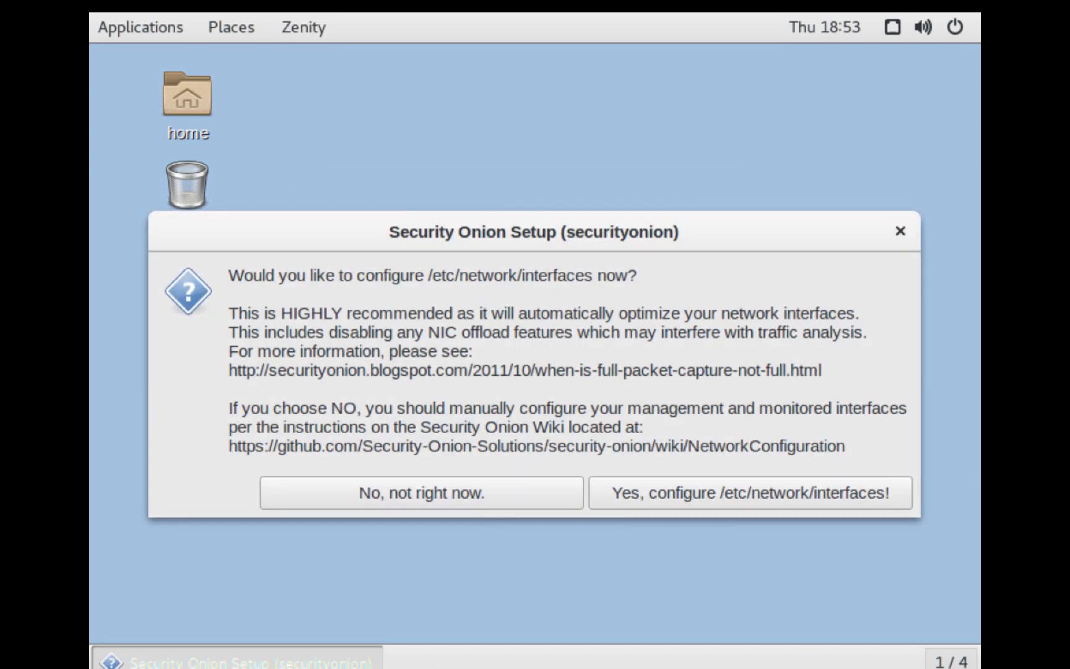
pyautogui.click(749, 493)
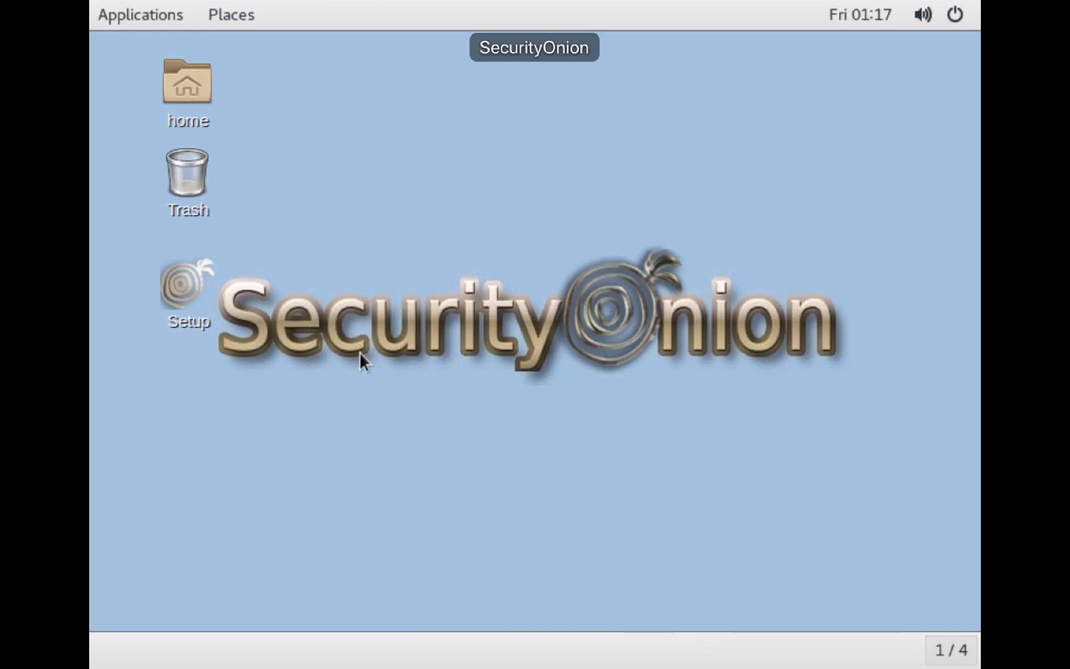
# - Rerun Setup with the admin password, continue the Elastic setup, and skip network configuration
pyautogui.doubleClick(175, 290)
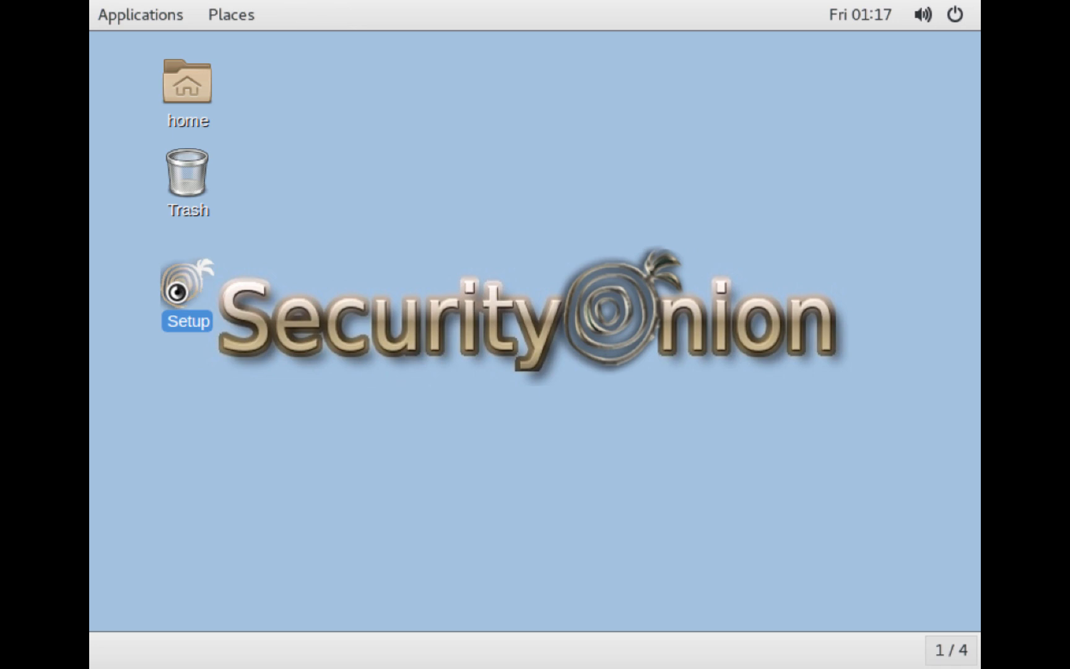
pyautogui.press('capslock')
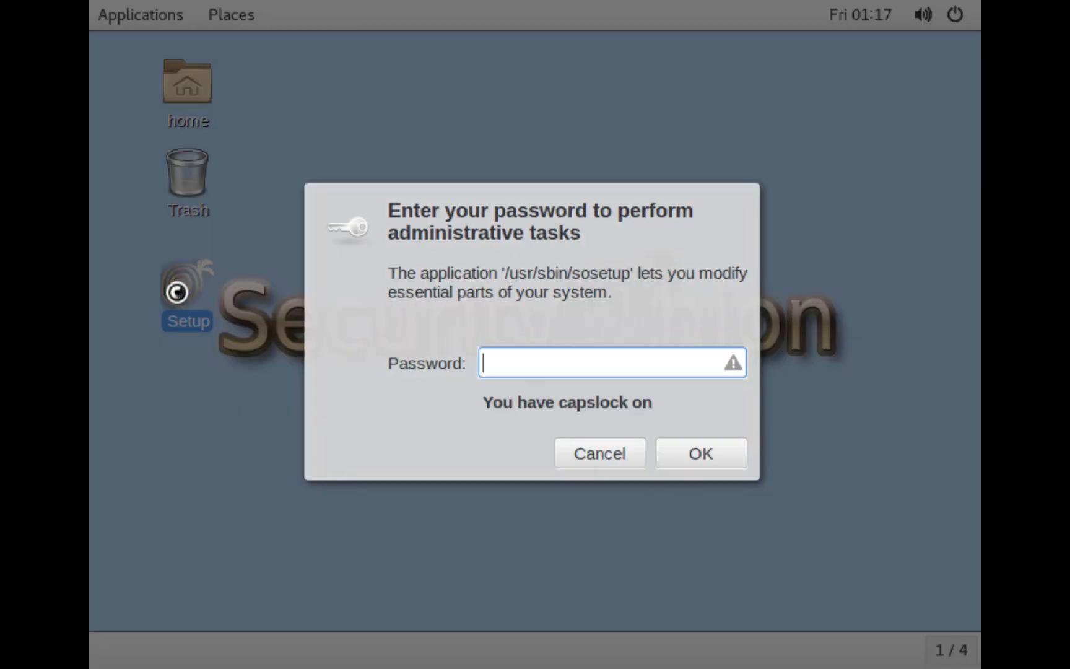
pyautogui.press('capslock')
pyautogui.write('************')
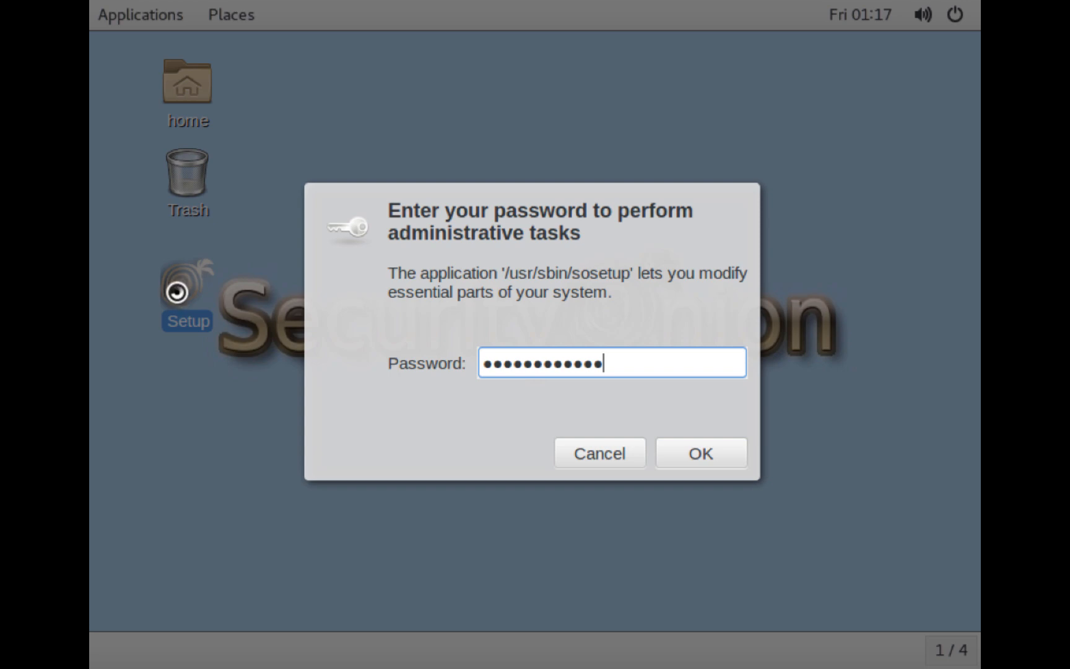
pyautogui.press('Return')
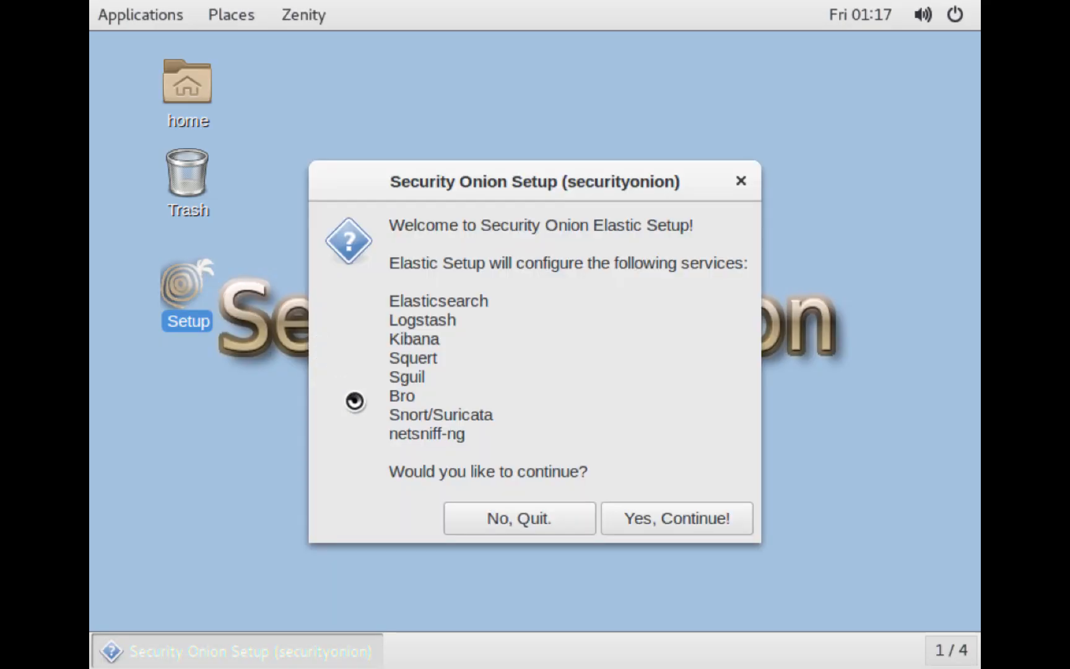
pyautogui.click(666, 526)
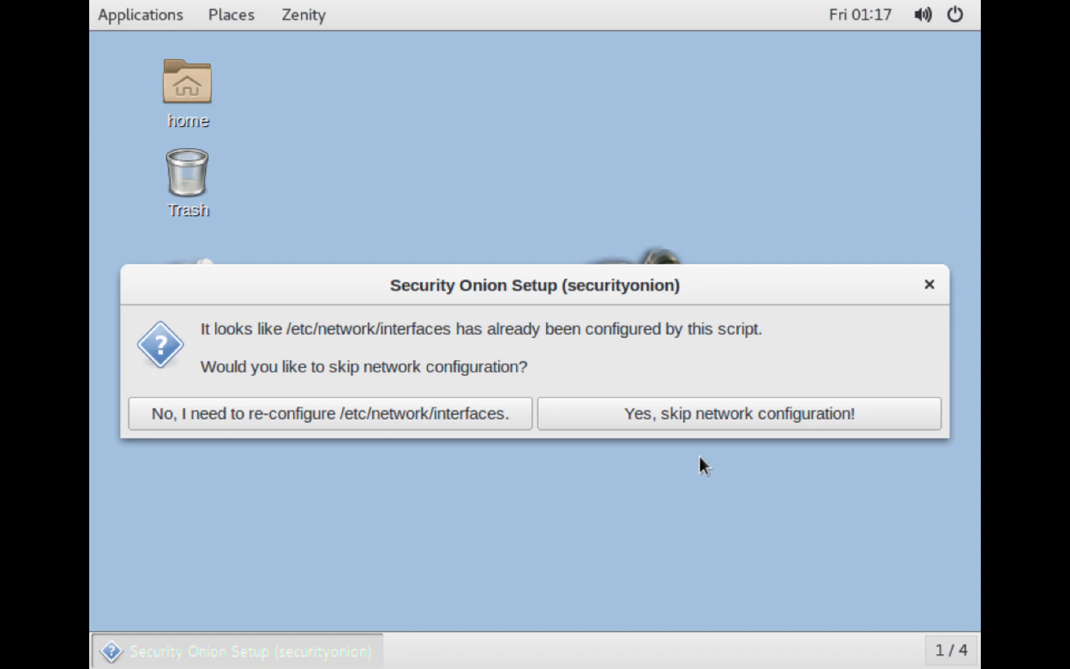
pyautogui.click(671, 415)
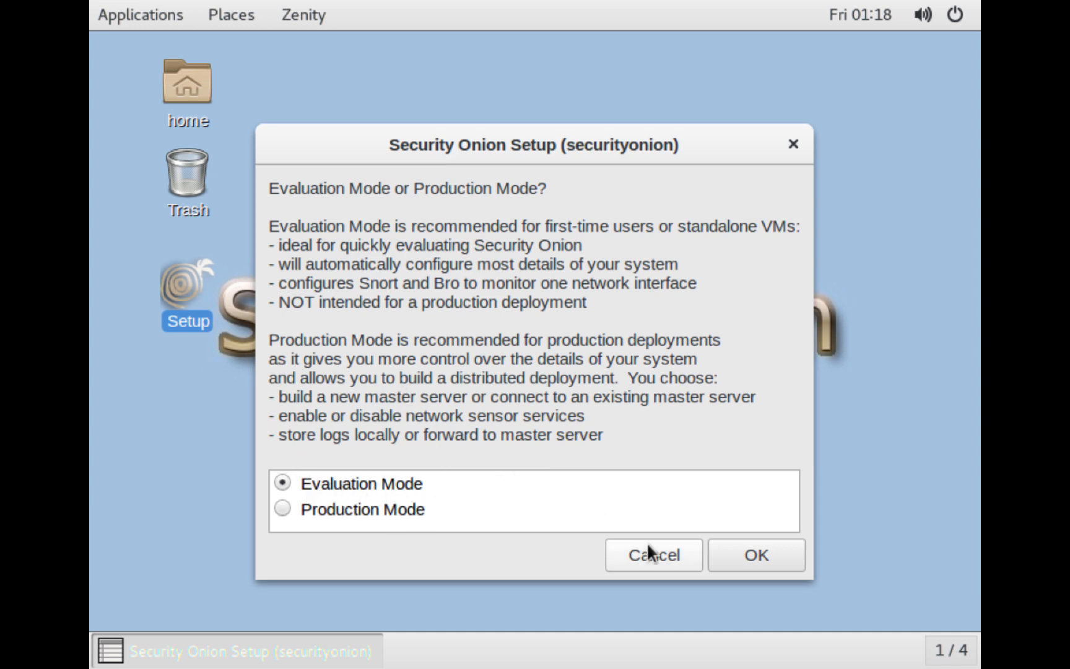
# - Choose Evaluation Mode and ens192 as the monitored interface
pyautogui.click(754, 558)
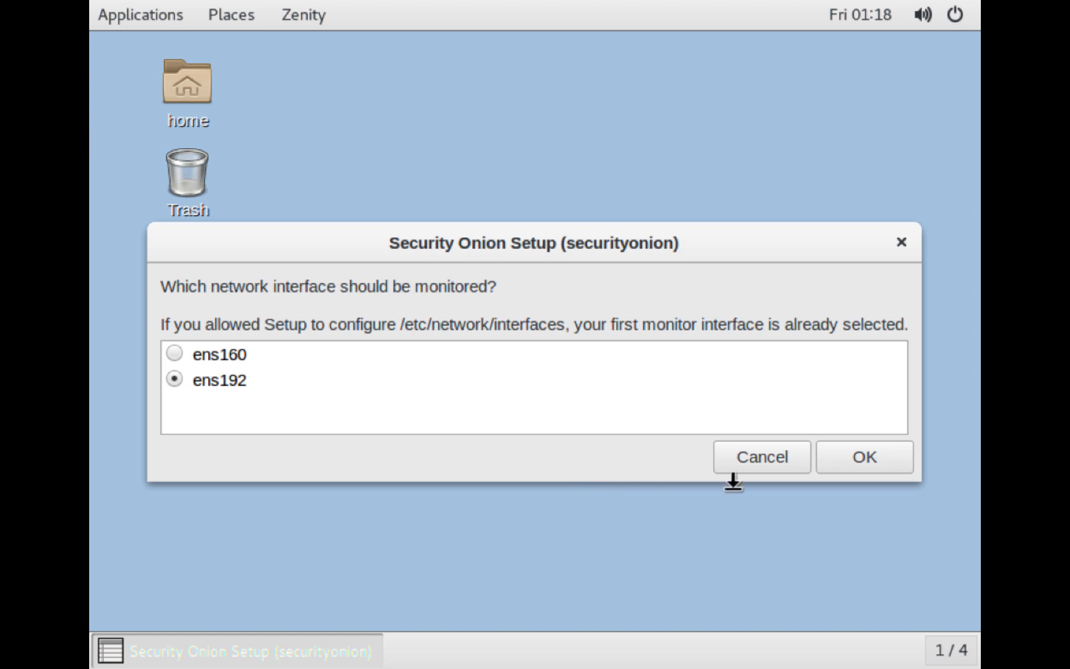
pyautogui.click(863, 469)
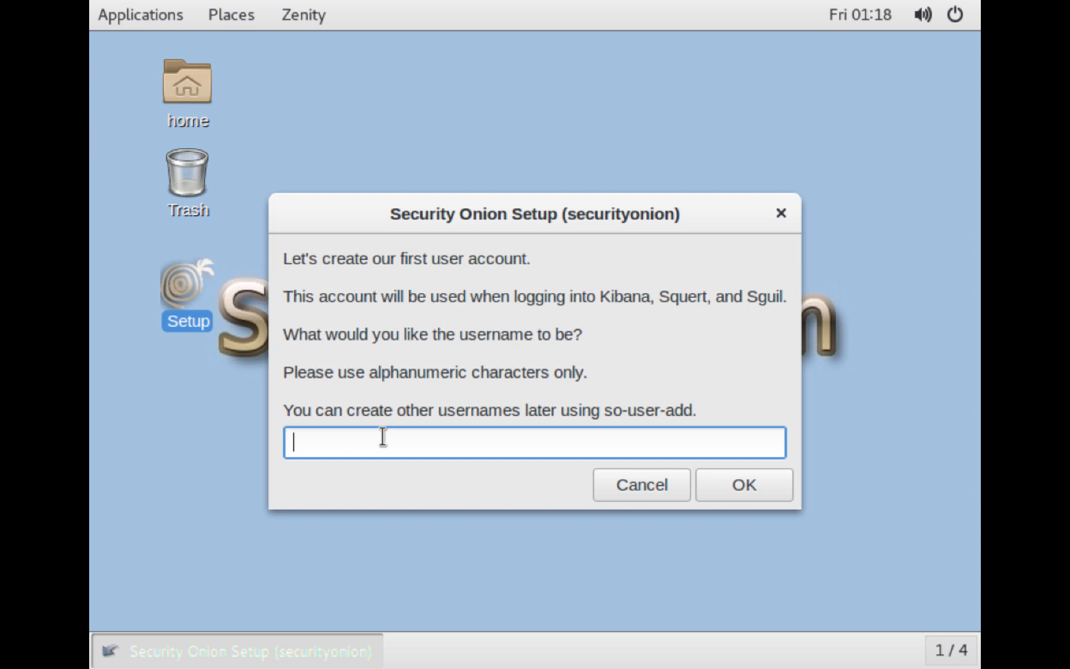
# - Create the first Kibana/Squert/Sguil account with a username and confirmed password, then proceed with the changes
pyautogui.write('lmakonem')
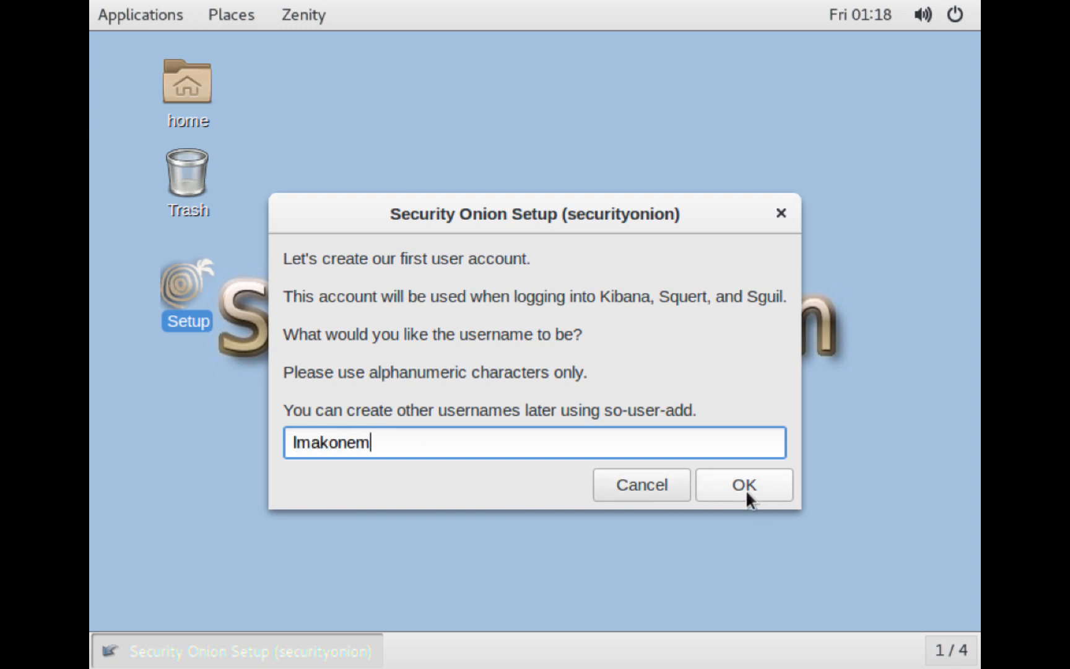
pyautogui.click(747, 494)
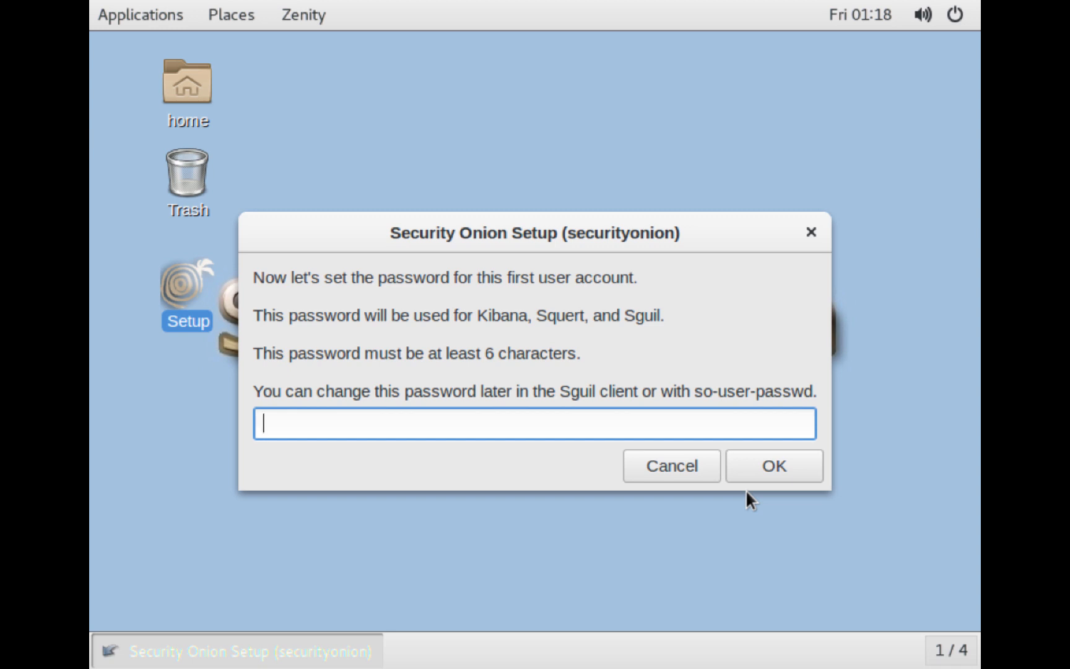
pyautogui.write('************')
pyautogui.press('Return')
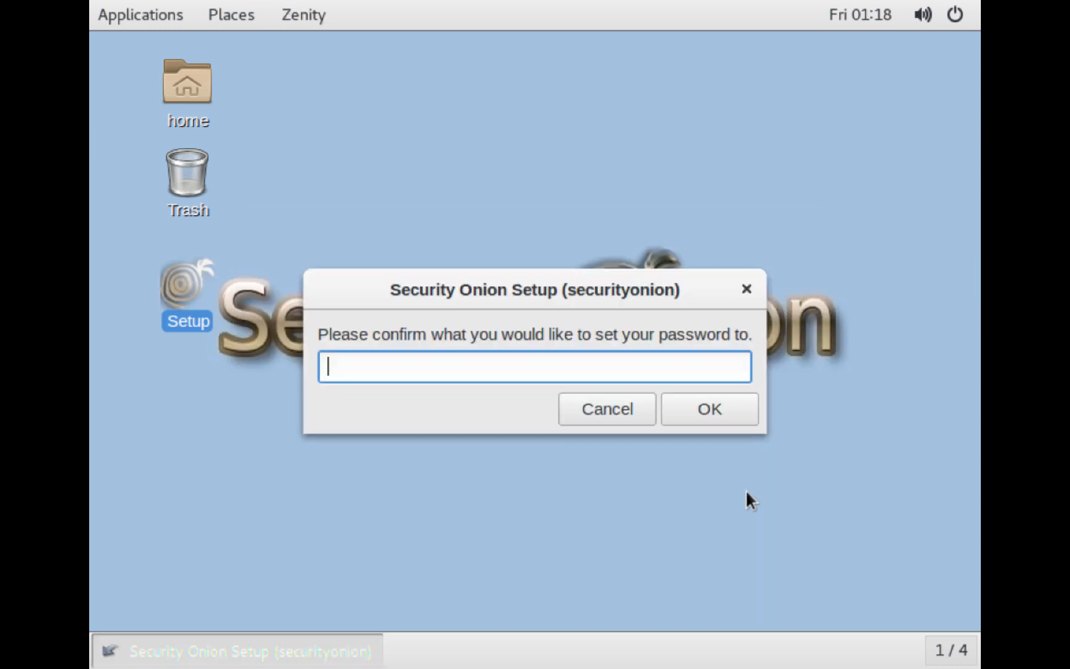
pyautogui.write('************')
pyautogui.press('Return')
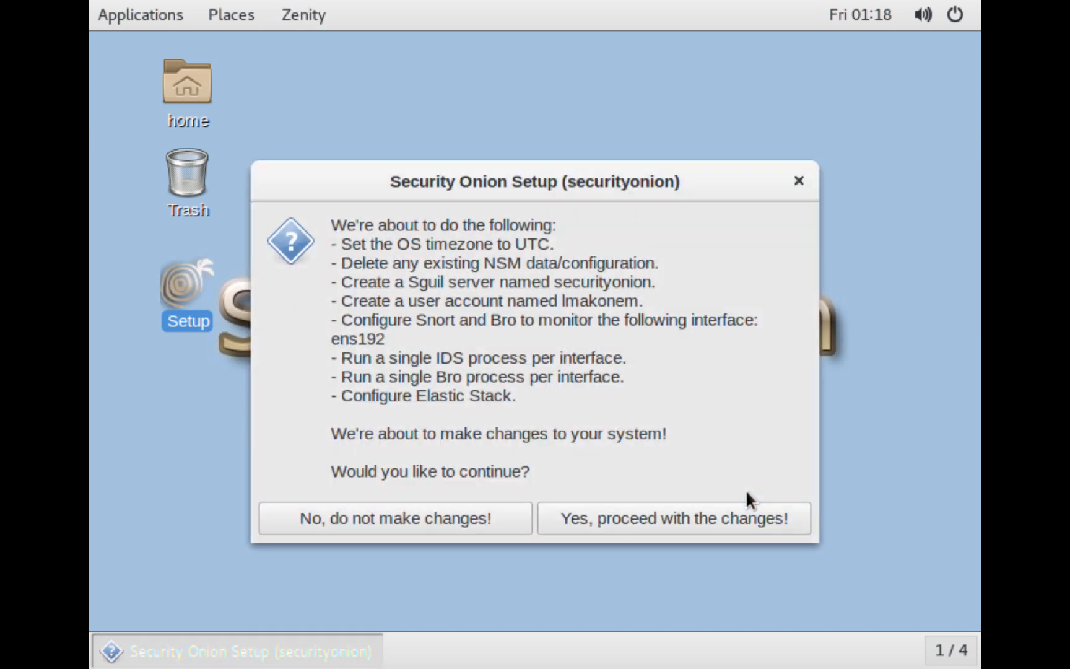
pyautogui.click(649, 521)
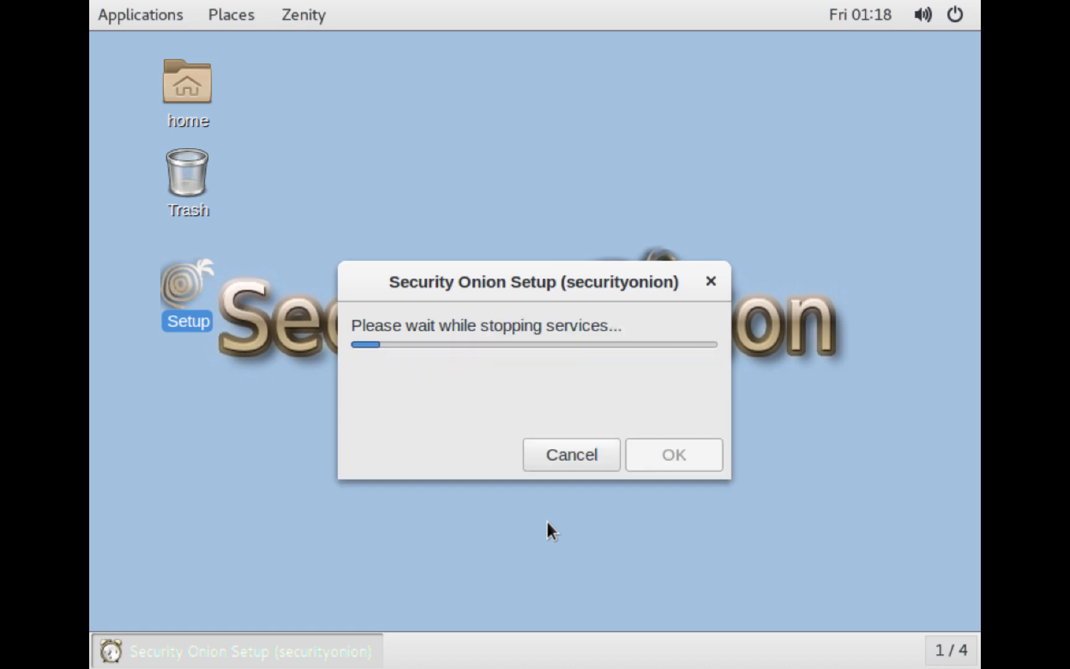
# - Dismiss the 'Setup is now complete' dialog to reach the sostat service-status notes
pyautogui.moveTo(551, 667)
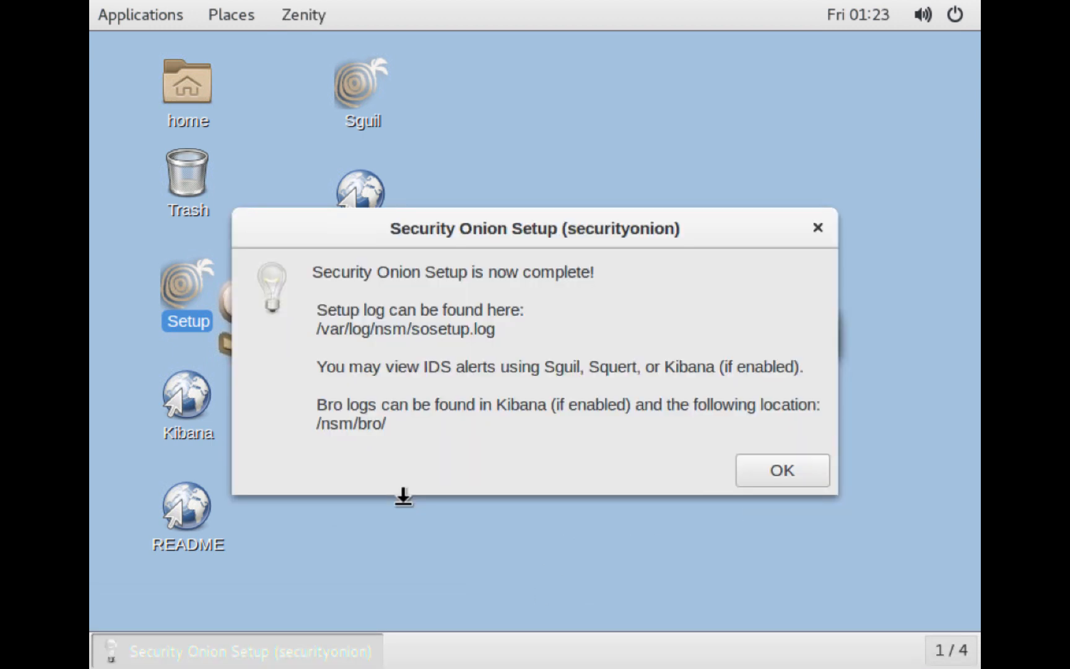
pyautogui.click(785, 466)
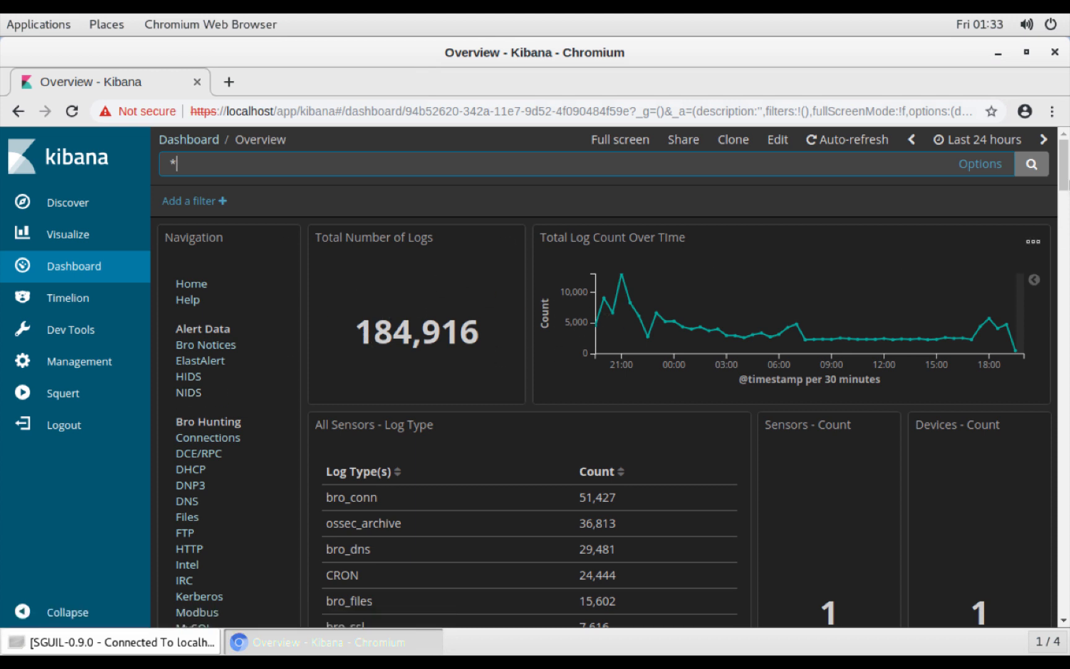
# - Scroll through the Overview dashboard's 184,916 logs, then switch to the HIDS alerts dashboard
pyautogui.moveTo(1063, 177); pyautogui.dragTo(1066, 337)
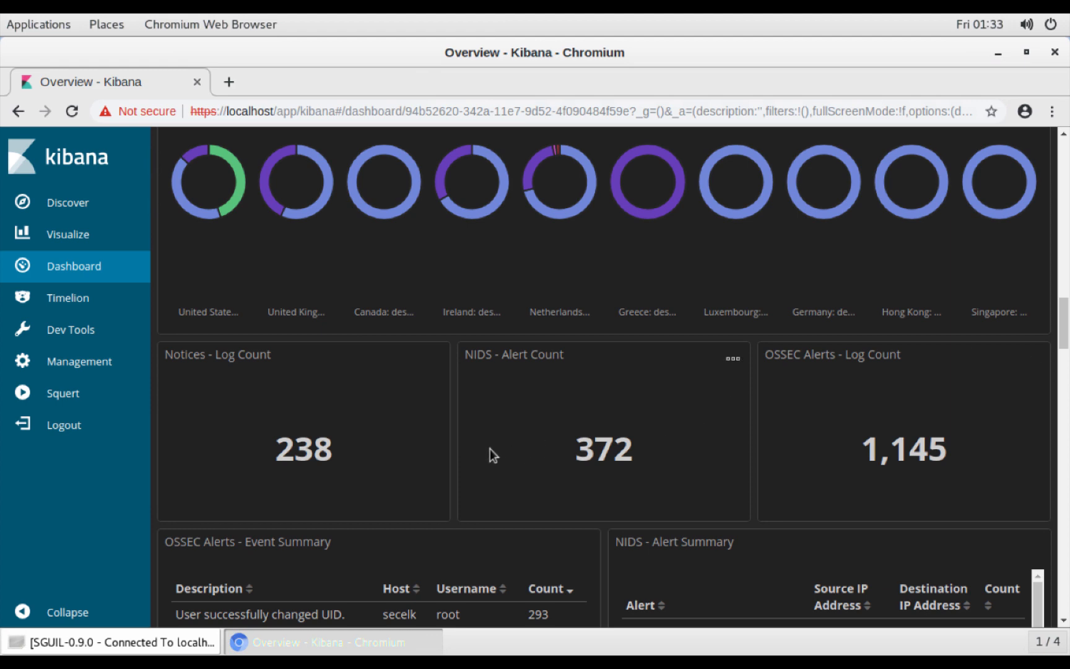
pyautogui.moveTo(1064, 334); pyautogui.dragTo(1042, 167)
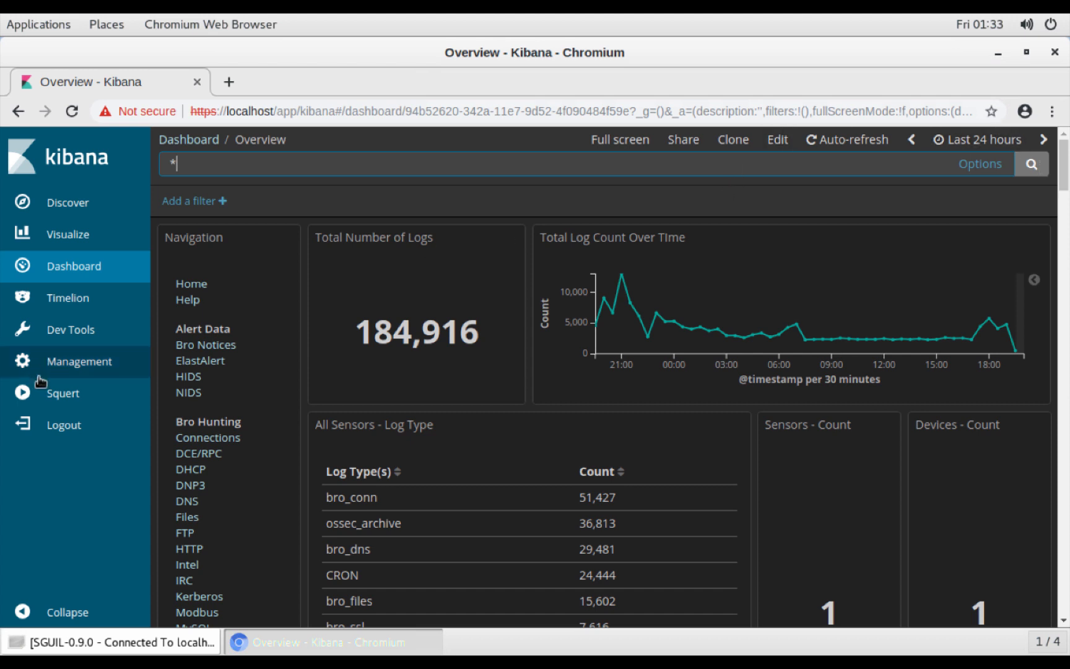
pyautogui.click(189, 378)
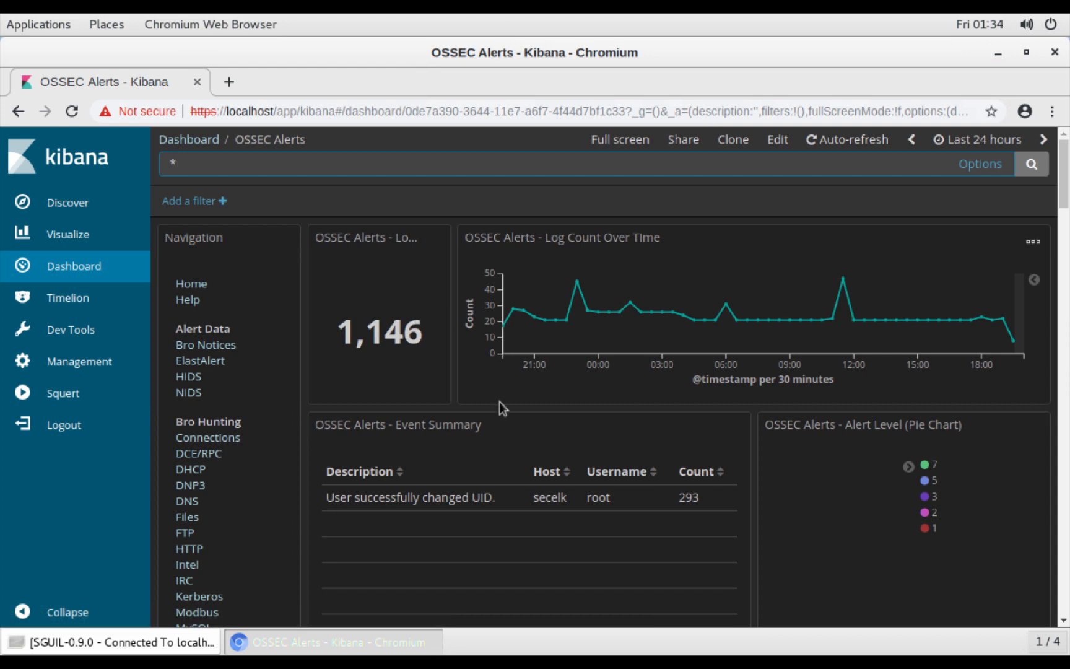
# - Let the OSSEC Alerts dashboard finish loading its 1,146 alerts and 293 root UID-change events
pyautogui.moveTo(545, 659)
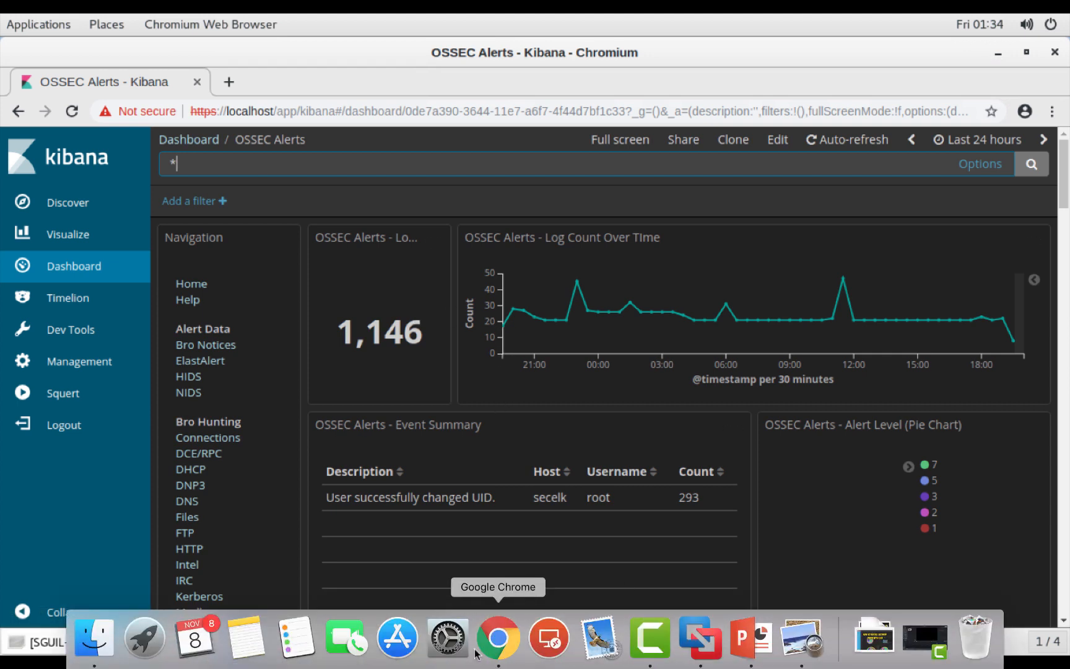